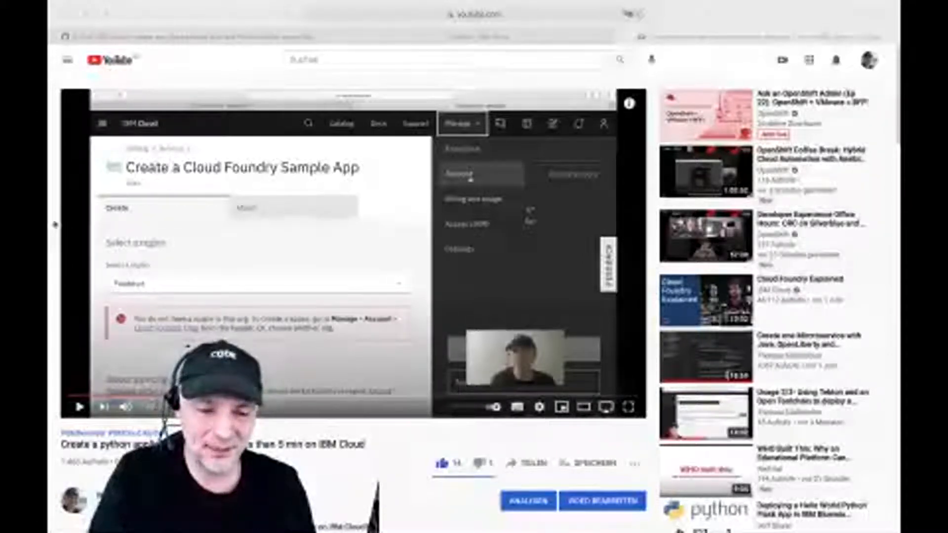
- Review the description and viewer comments below the YouTube video about creating a Python application instance on IBM Cloud
scroll(55, 225, down, 5)
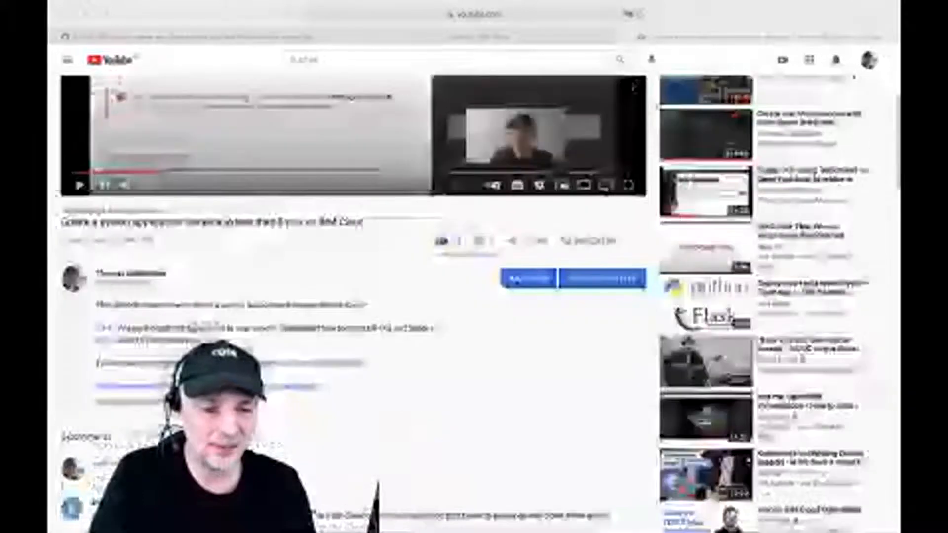
scroll(353, 297, down, 5)
scroll(353, 296, up, 5)
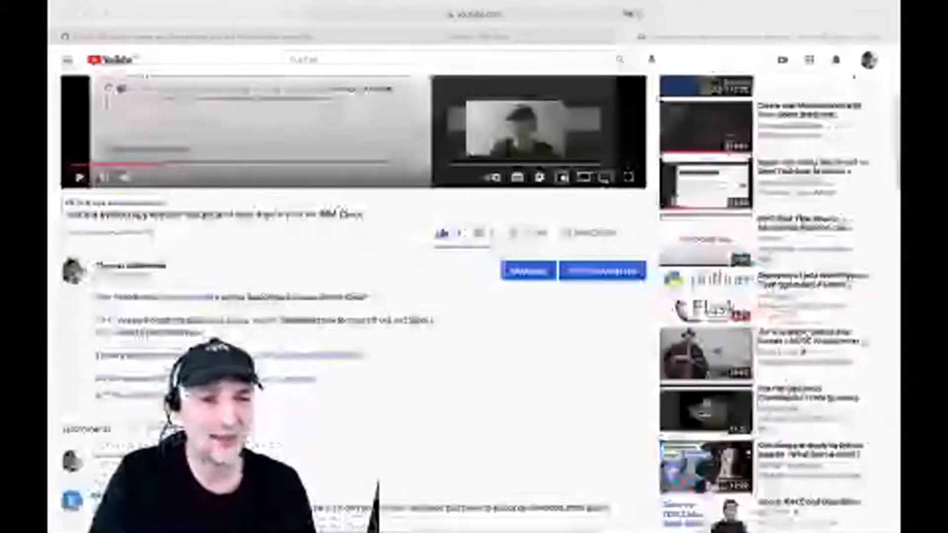
scroll(353, 297, up, 3)
scroll(353, 296, down, 2)
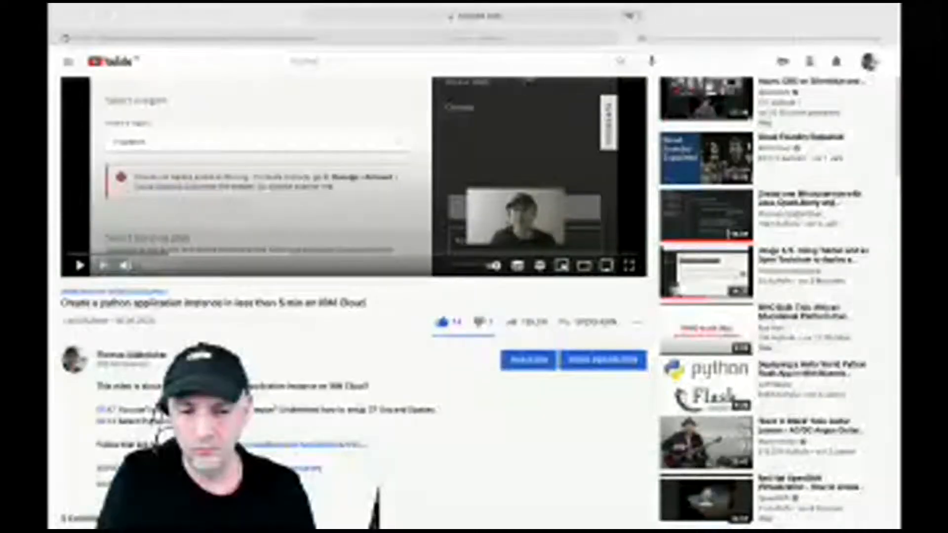
scroll(353, 297, down, 2)
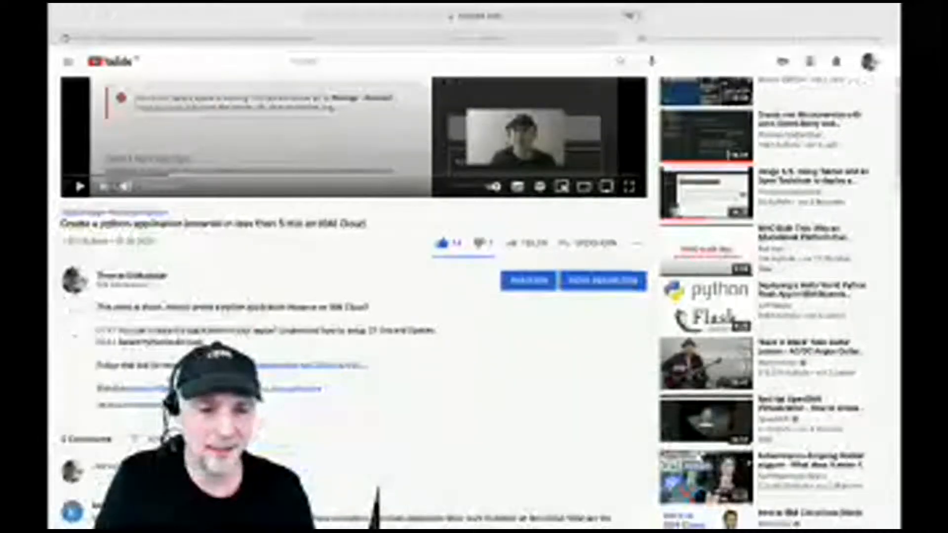
scroll(354, 296, down, 5)
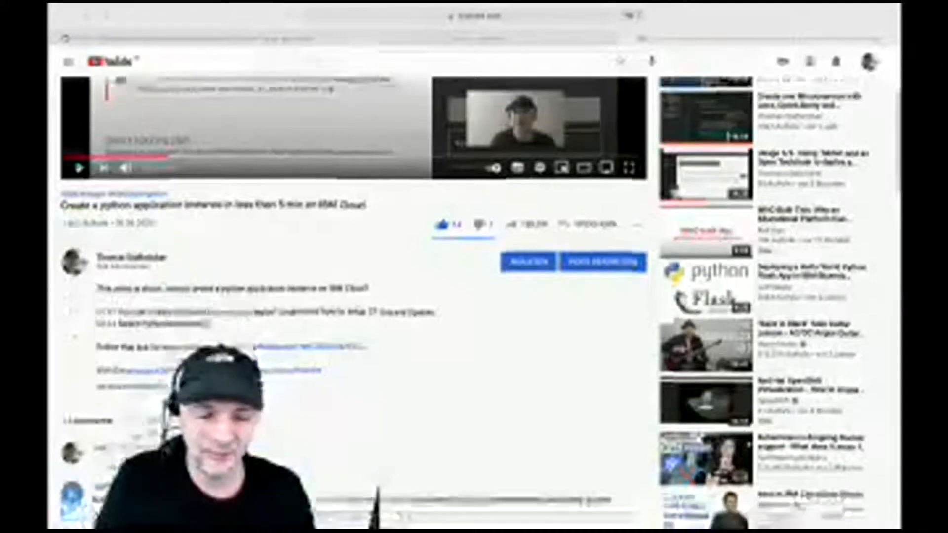
scroll(353, 296, down, 2)
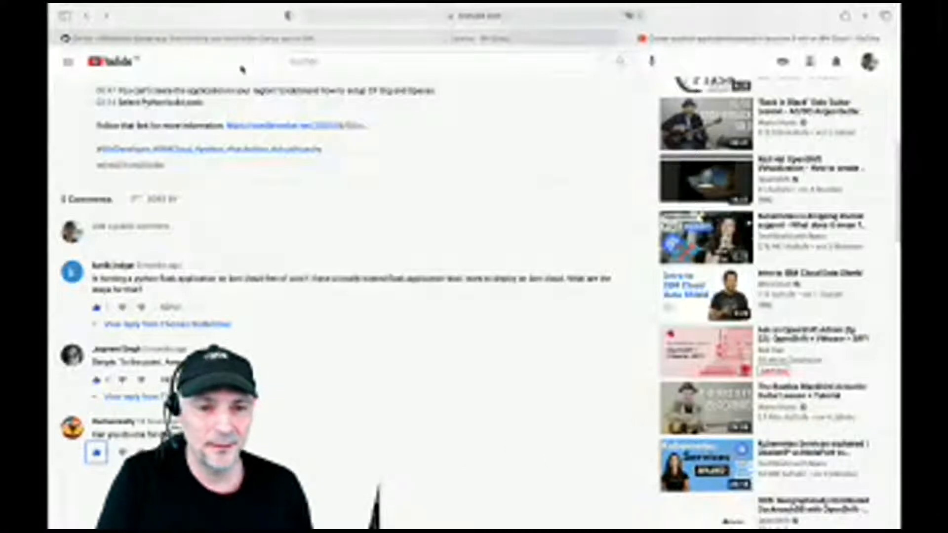
- Examine the file list and project details of the IBM/python-django-app repository on GitHub
click(251, 42)
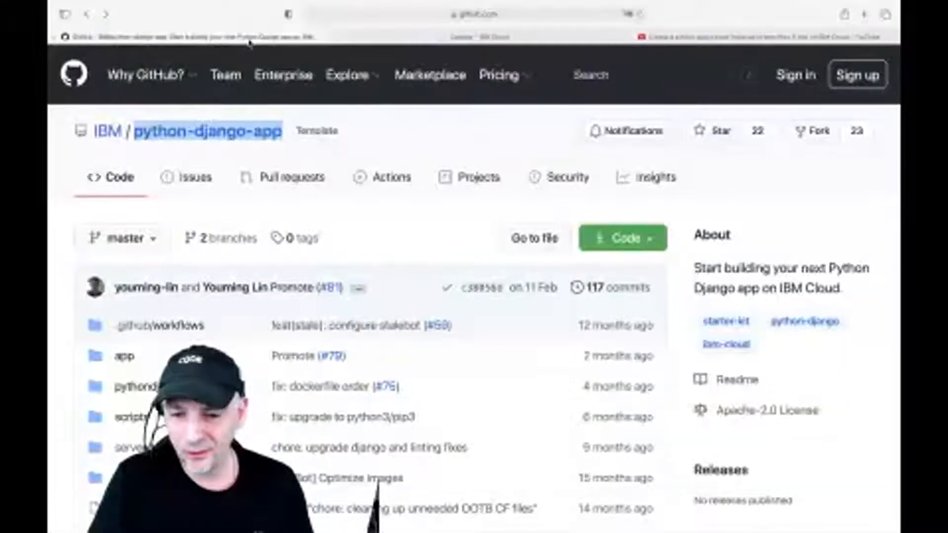
scroll(617, 380, down, 10)
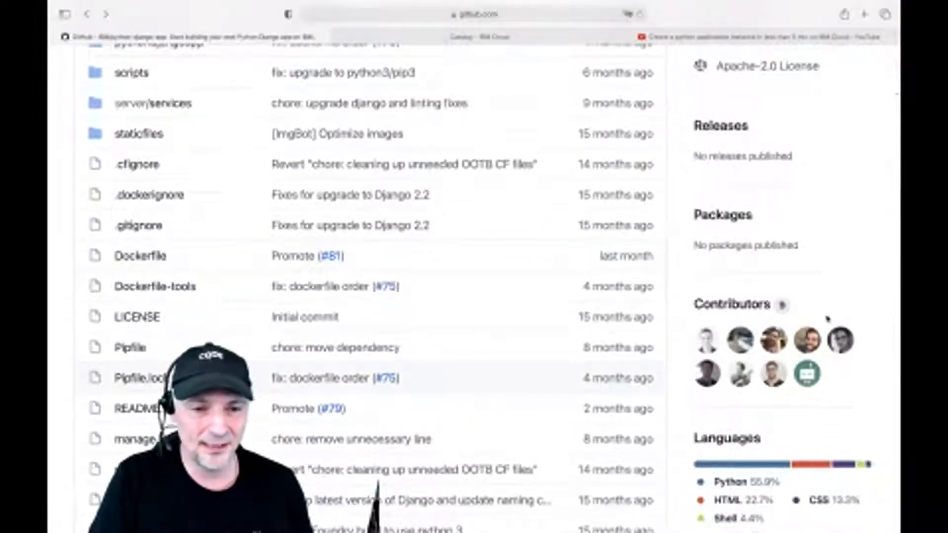
scroll(518, 155, up, 8)
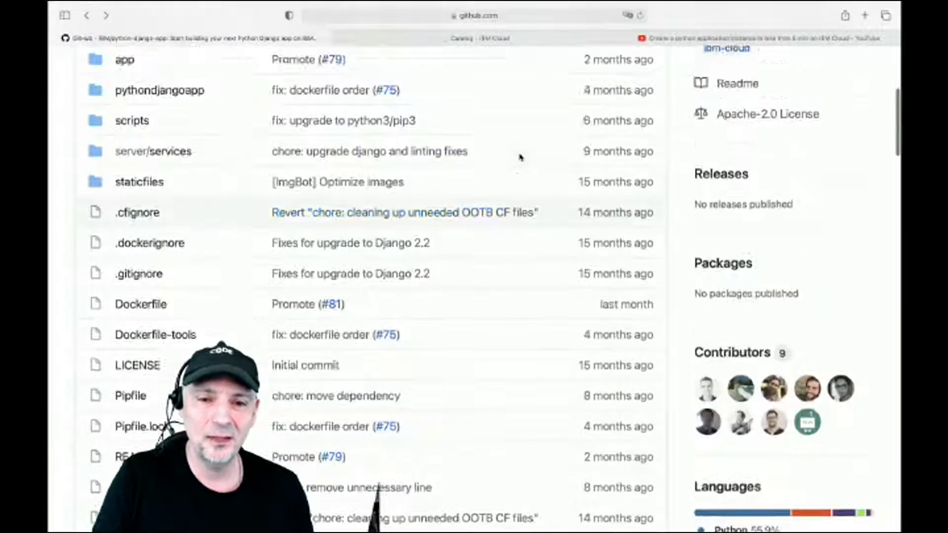
- Switch to the IBM Cloud catalog and open the Python Django App starter kit from the Django search suggestions
click(480, 39)
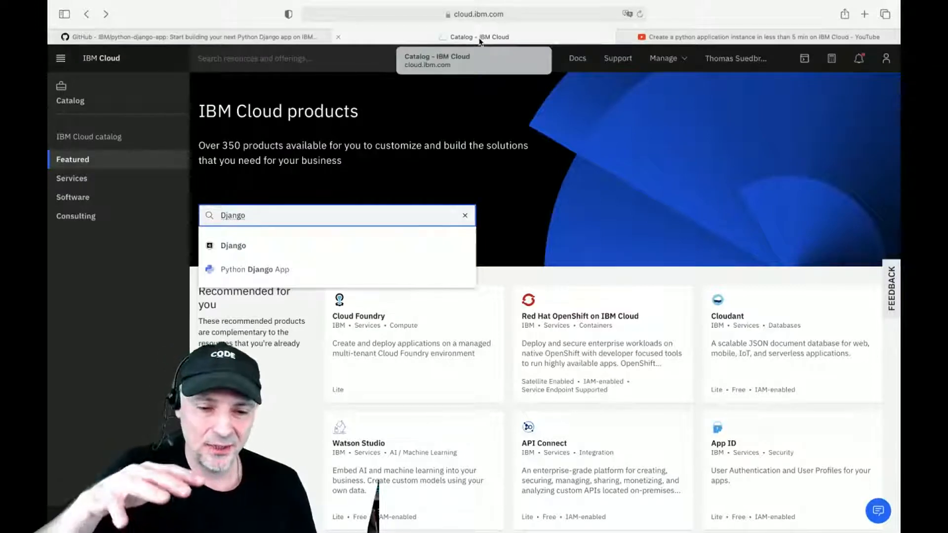
click(266, 272)
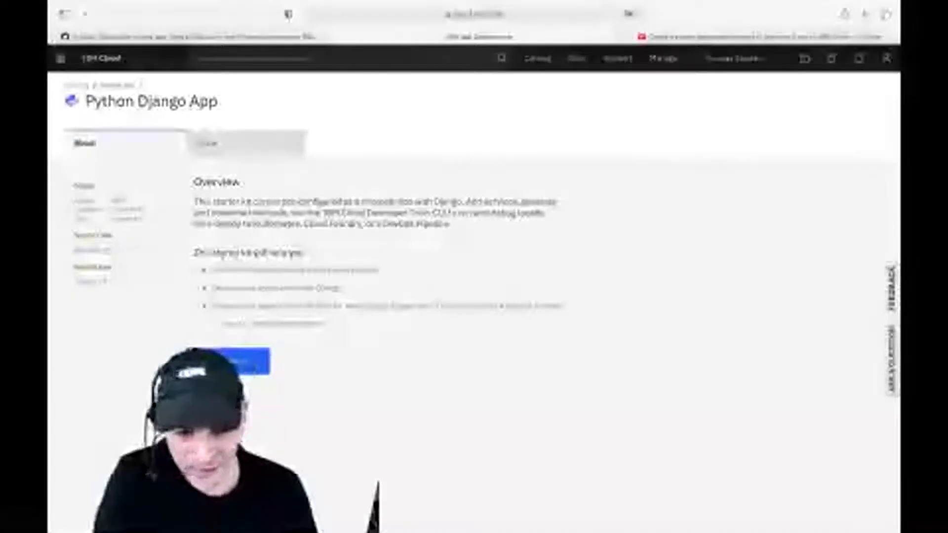
- View the starter kit's linked GitHub source code in a new tab, and close that tab again
right_click(92, 249)
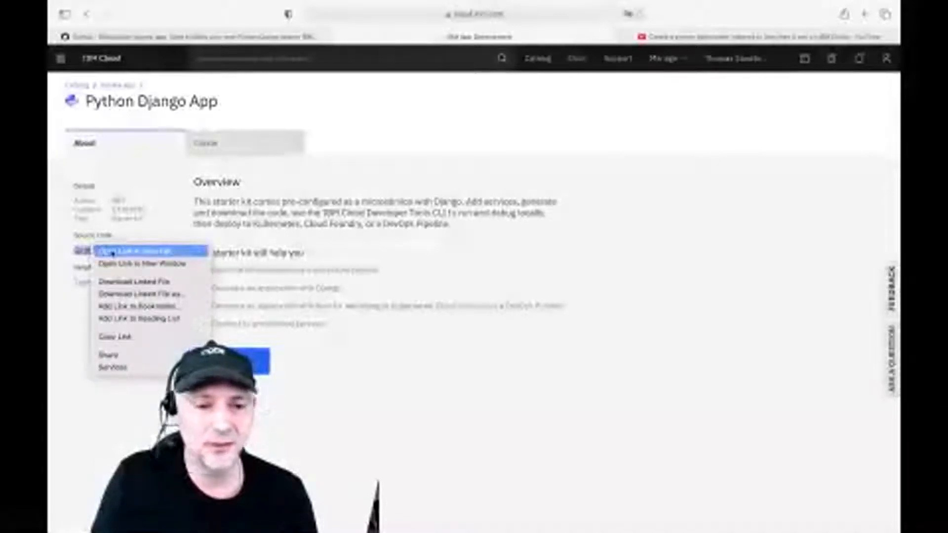
click(113, 253)
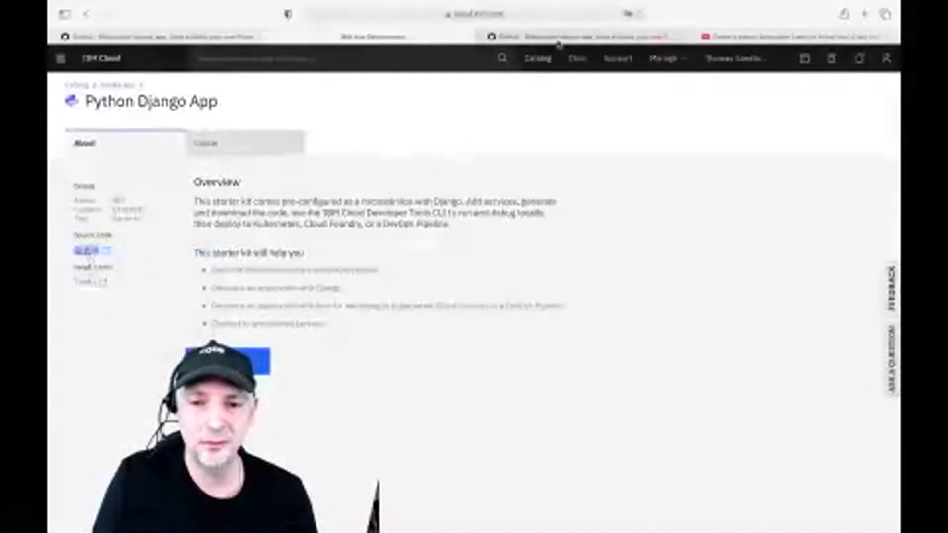
click(558, 37)
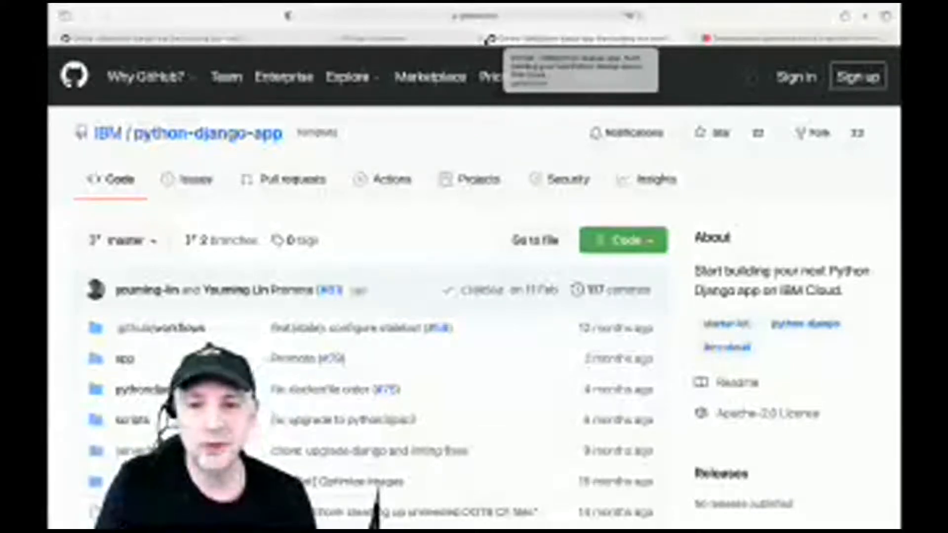
click(489, 38)
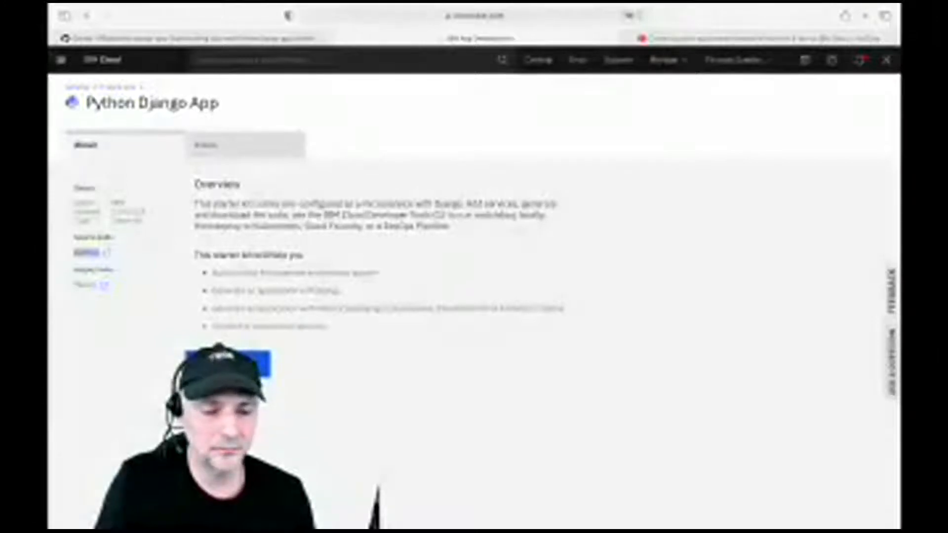
- Start creating an app from the starter kit and name it "Python Django App - example"
click(256, 152)
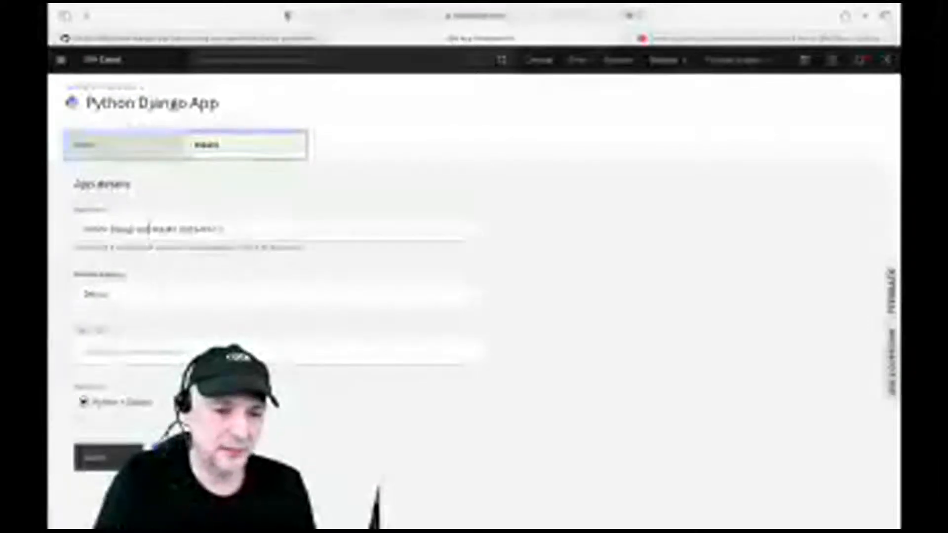
drag(150, 228, 222, 229)
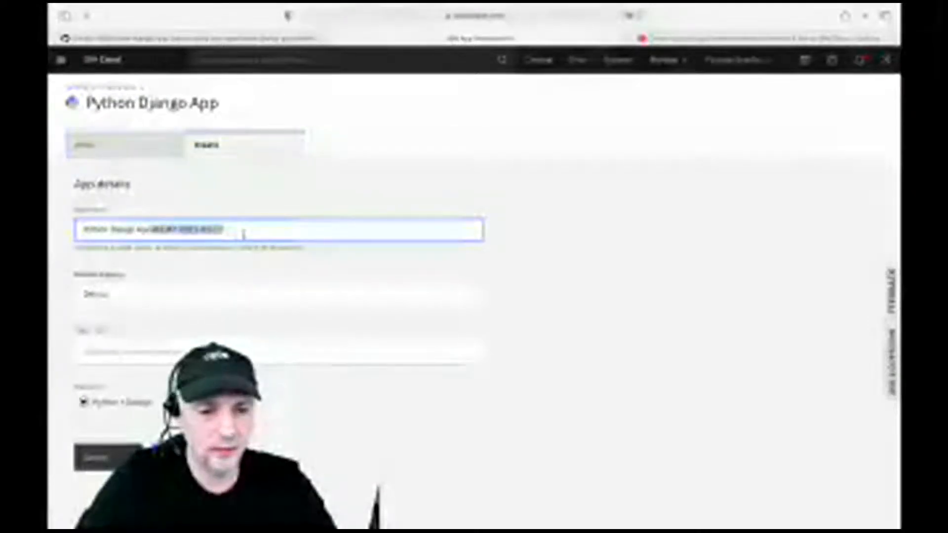
key(BackSpace)
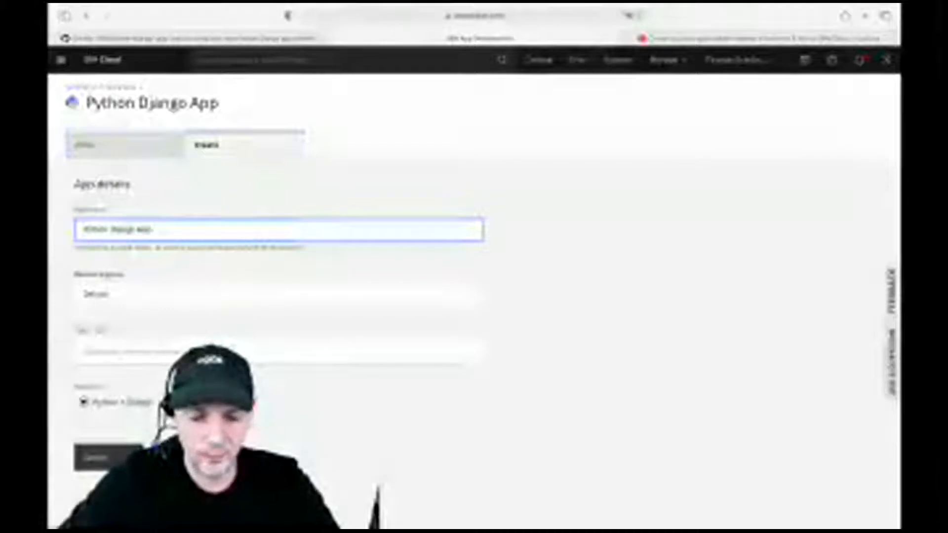
text(- cd)
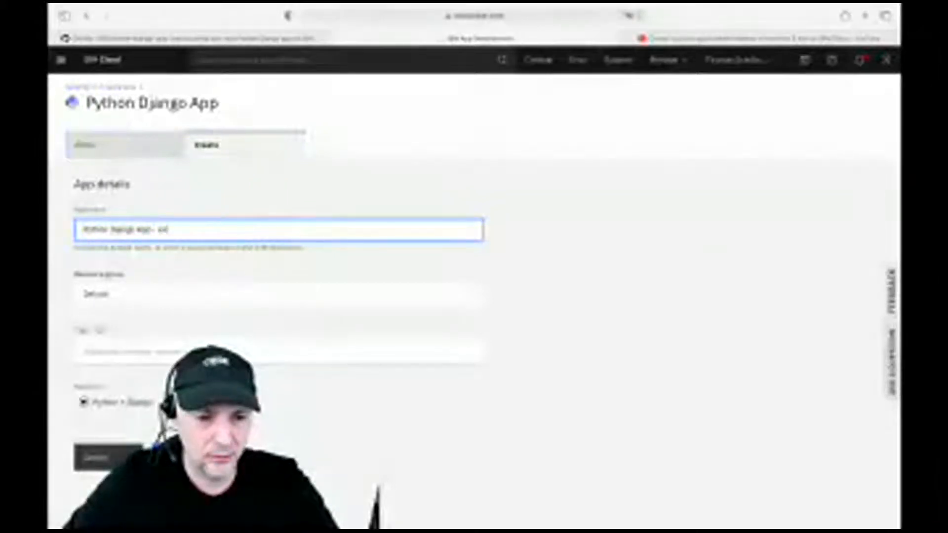
text(example)
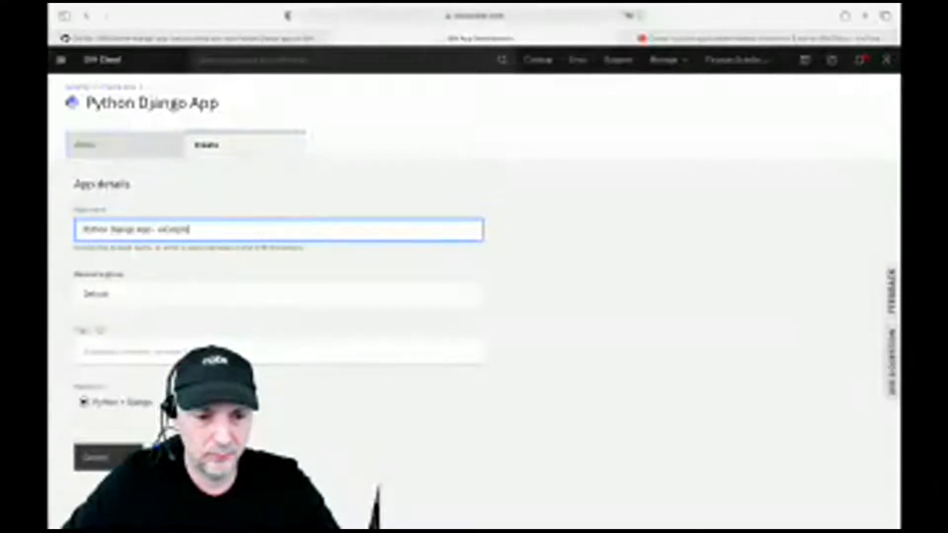
- Add the existing tag suggested for "ex" to the app and create the app
key(Tab)
key(Tab)
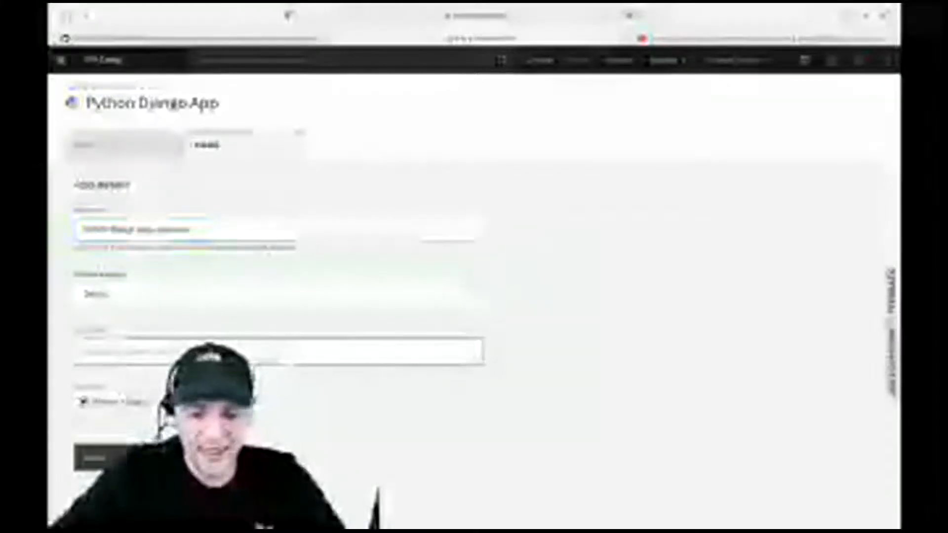
text(ex)
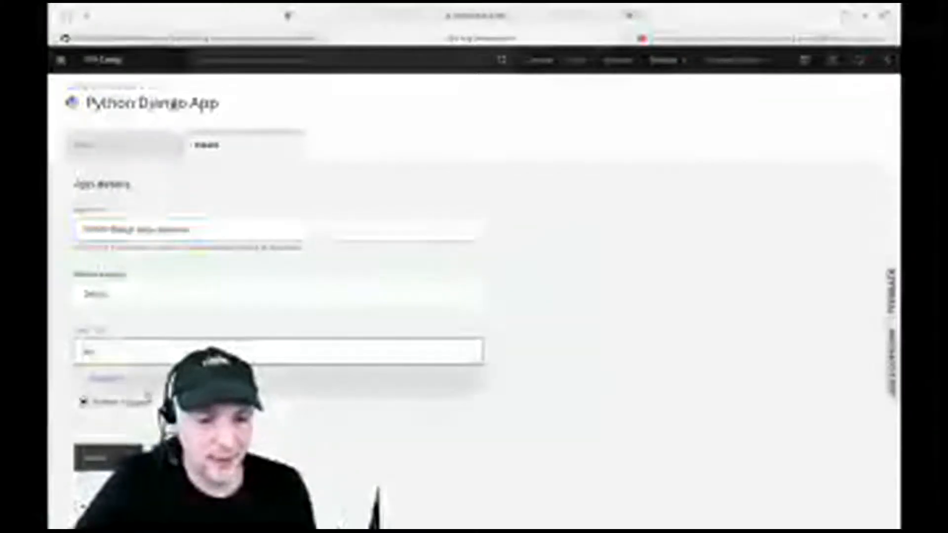
click(118, 379)
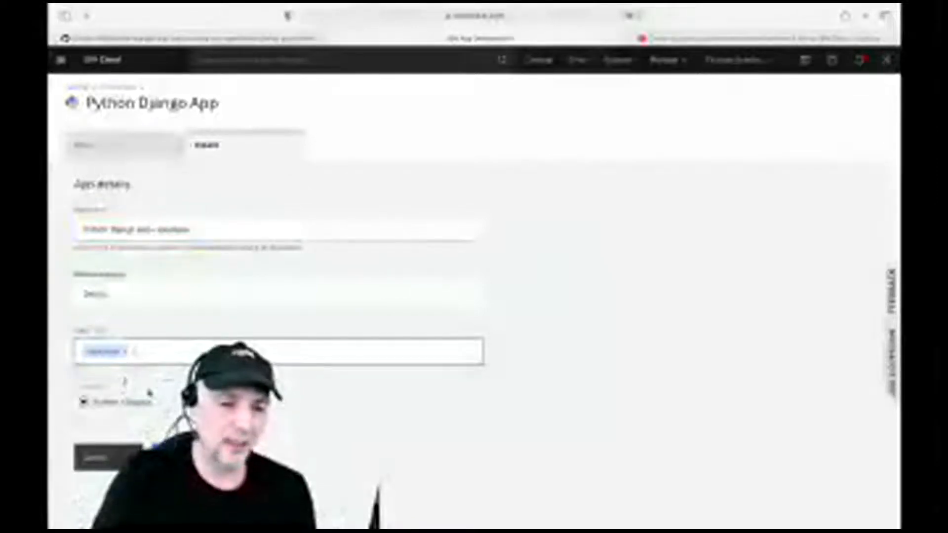
click(108, 458)
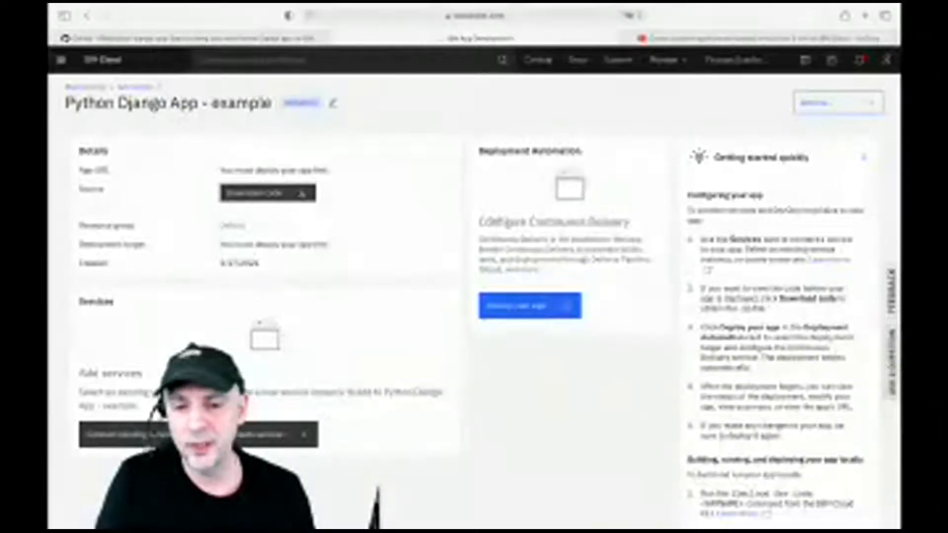
- Start deploying the new app and choose Cloud Foundry as the deployment target
click(554, 318)
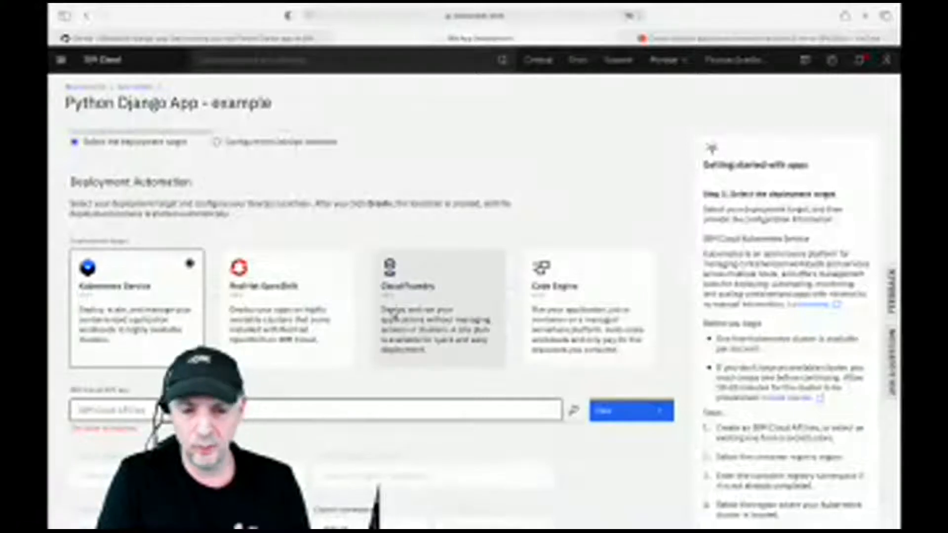
click(402, 310)
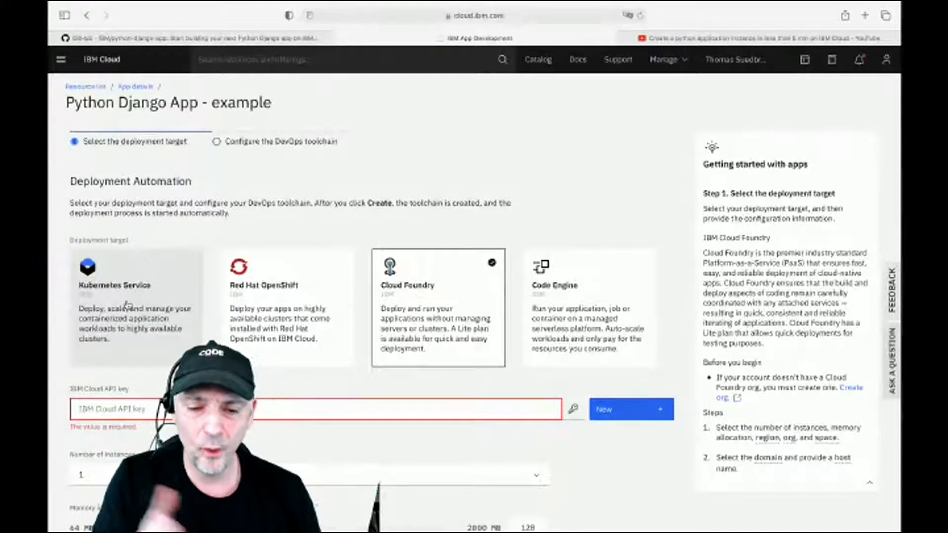
- Generate a new IBM Cloud API key for the deployment, keeping the name "API Key for PythonDjangoApp-example"
scroll(345, 358, down, 2)
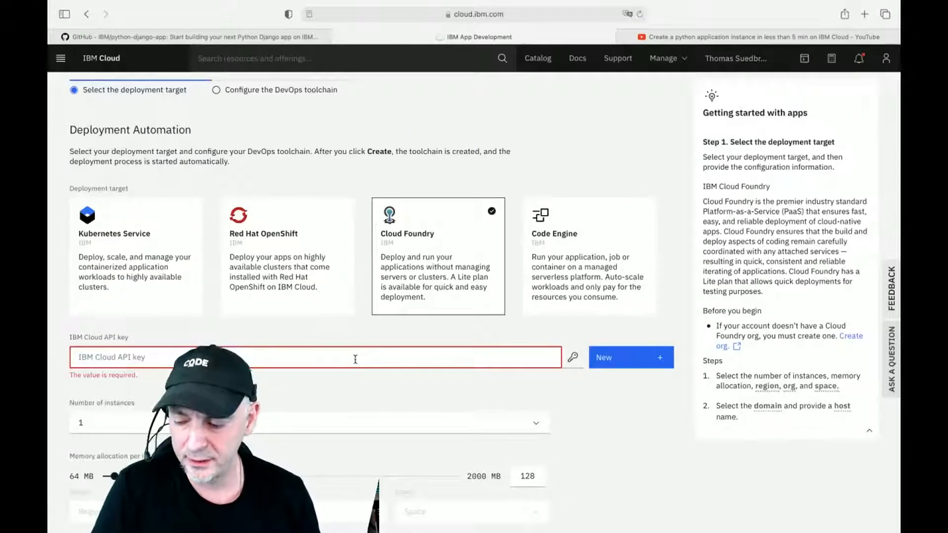
click(632, 366)
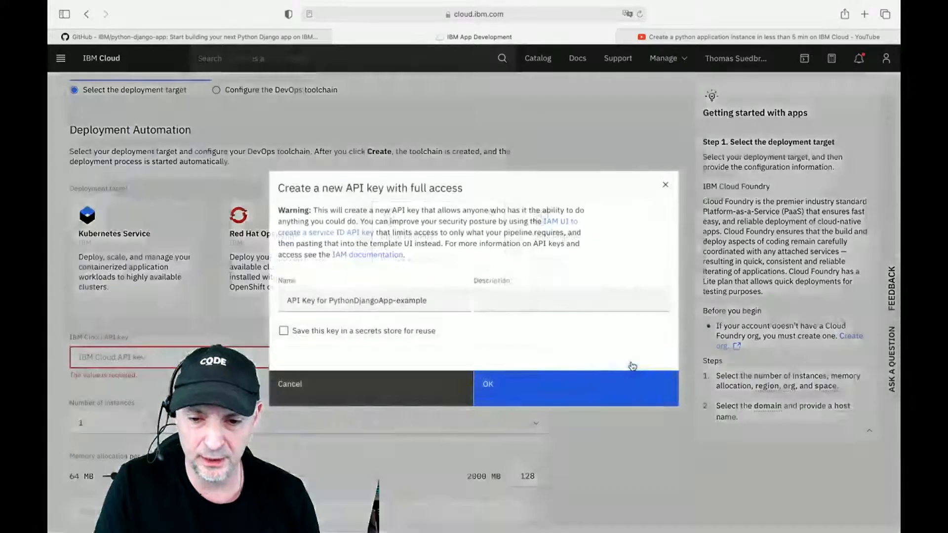
click(436, 304)
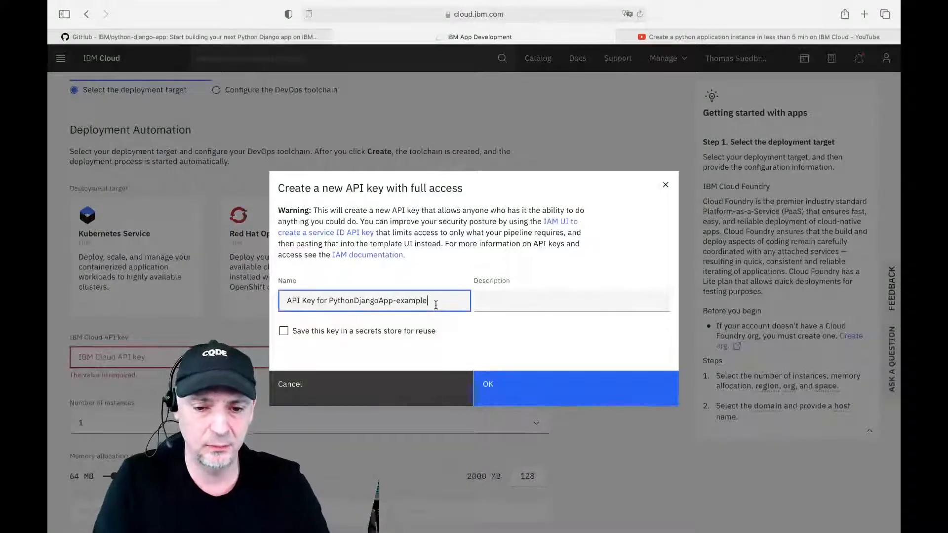
click(531, 405)
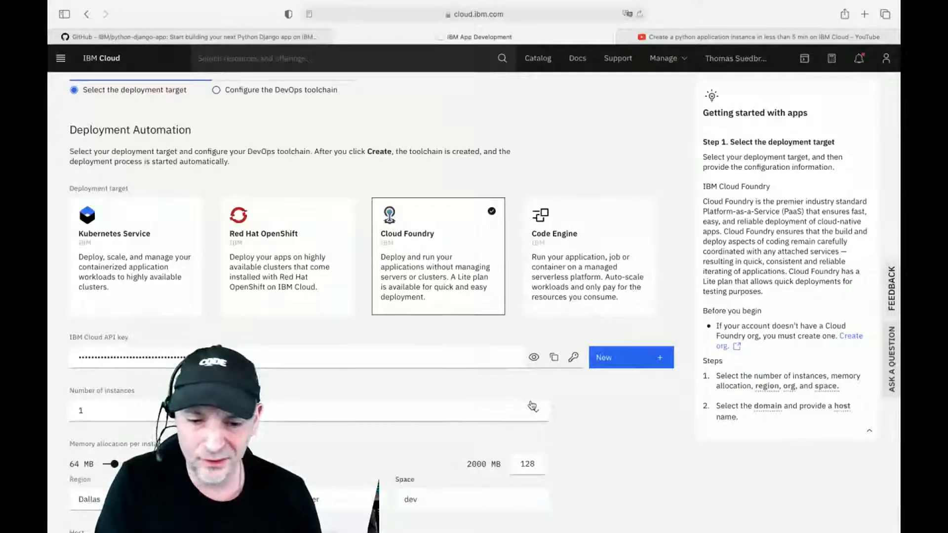
- Edit the app's host name to remove the invalid characters after "python-django-app" and continue to the DevOps toolchain configuration
scroll(533, 405, down, 5)
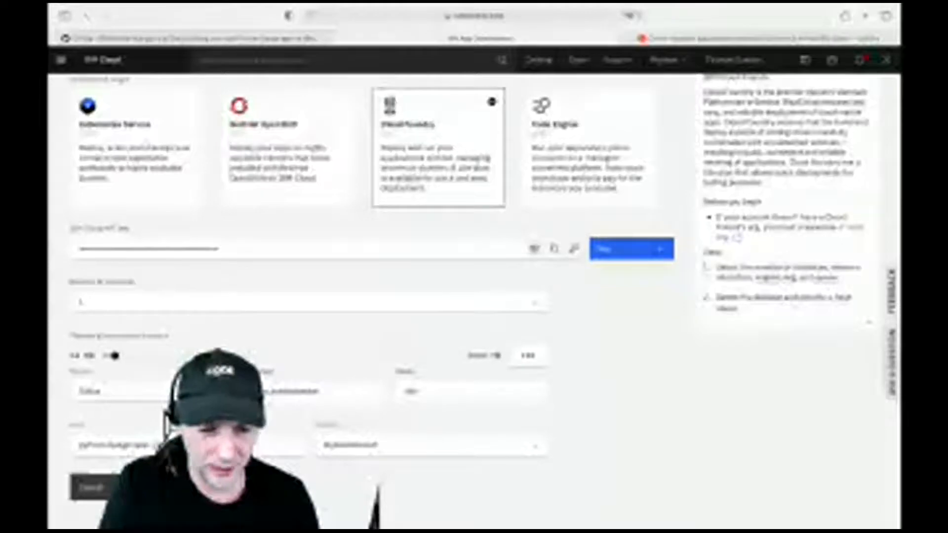
click(157, 445)
key(BackSpace)
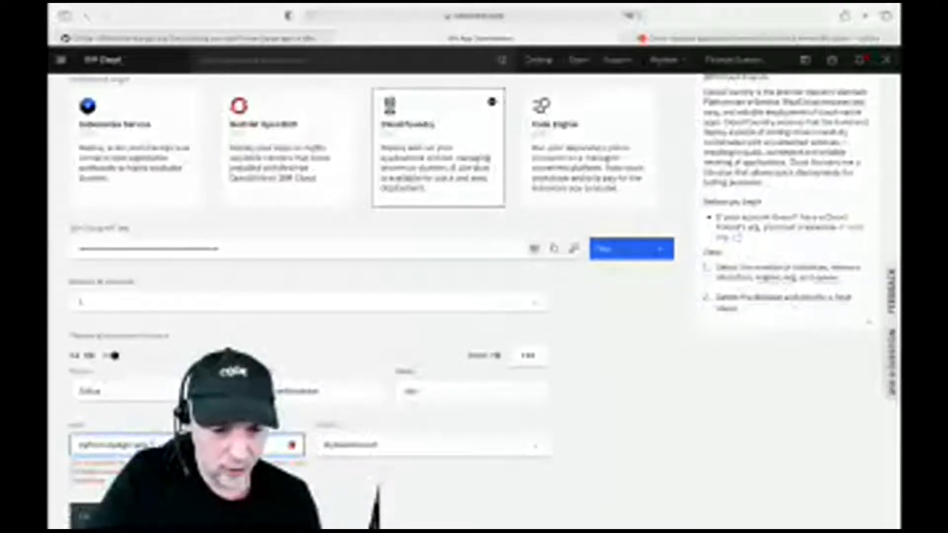
key(BackSpace)
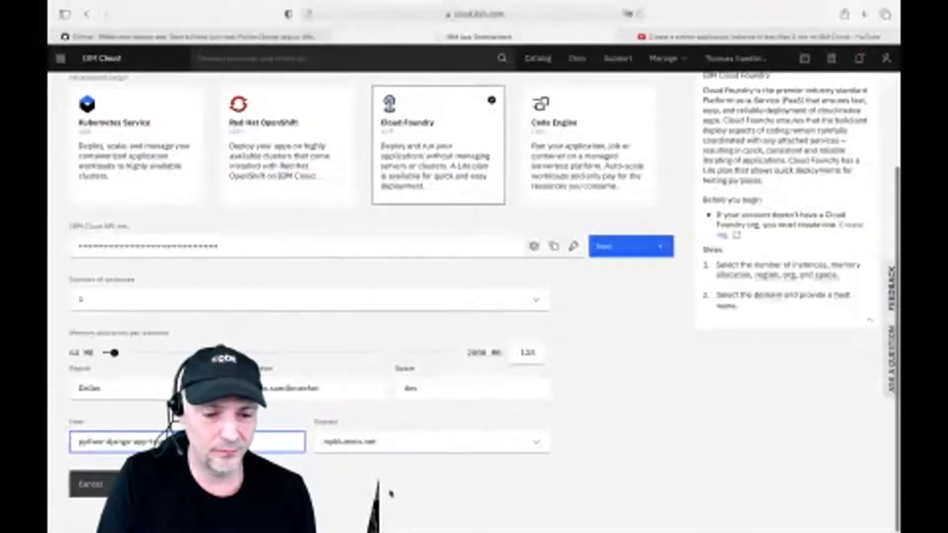
scroll(390, 493, up, 3)
scroll(391, 494, down, 3)
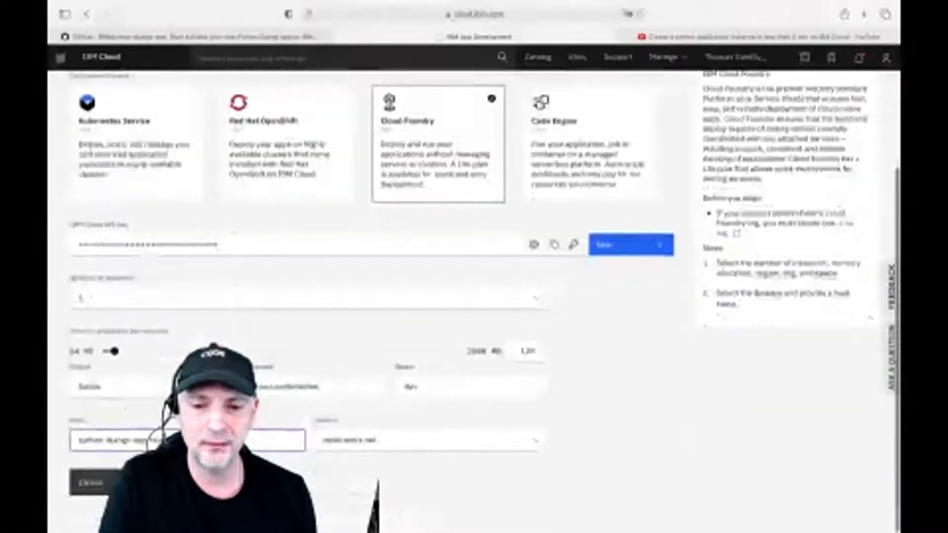
click(173, 484)
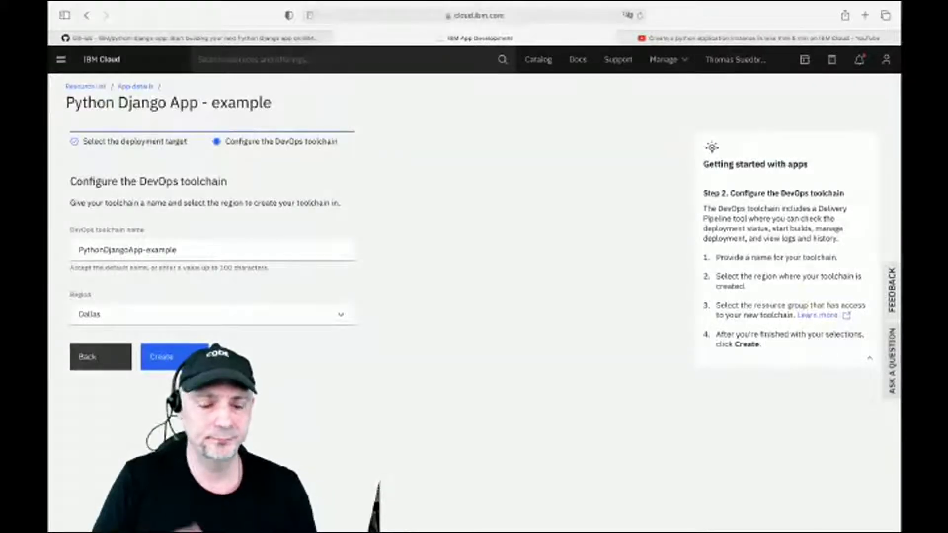
- Name the DevOps toolchain "PythonDjangoApp-example-Tool", keep the Dallas region, and create it
click(206, 255)
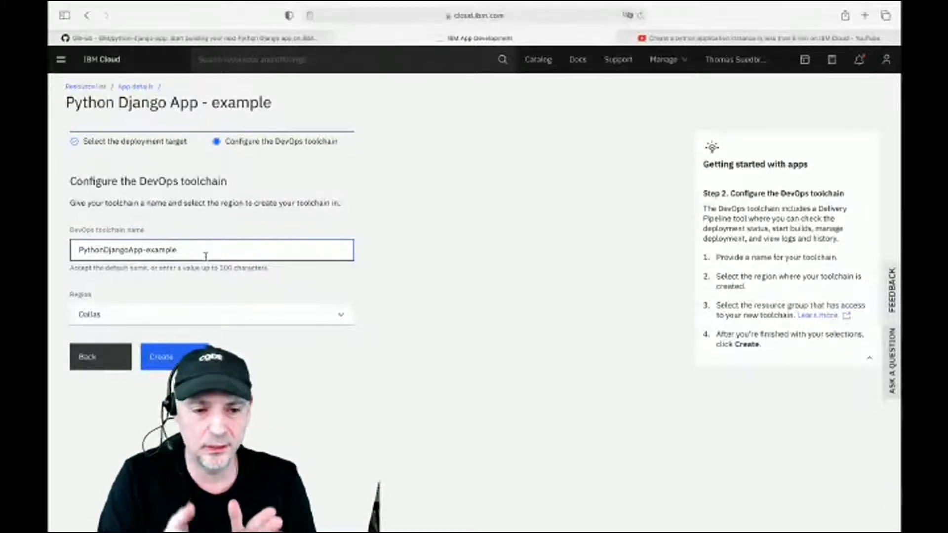
text(-T)
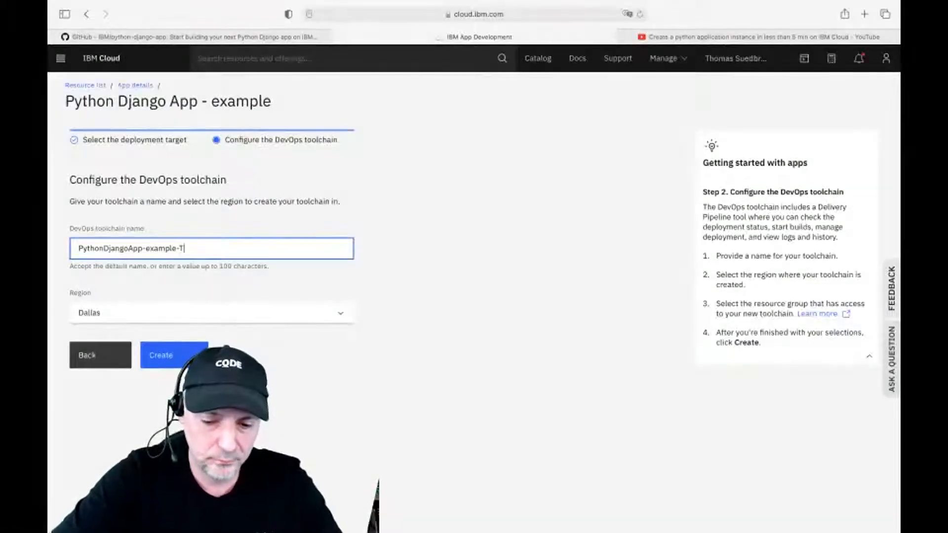
text(ool)
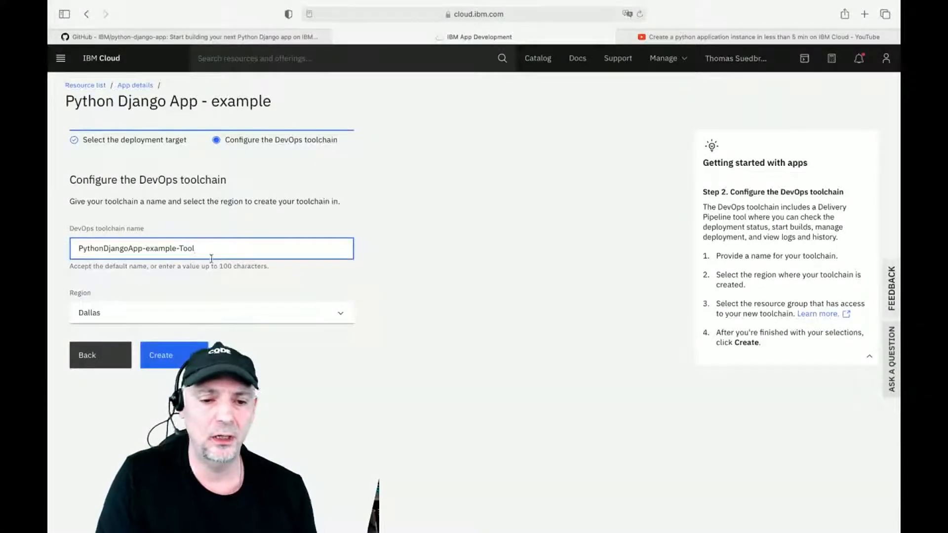
click(173, 355)
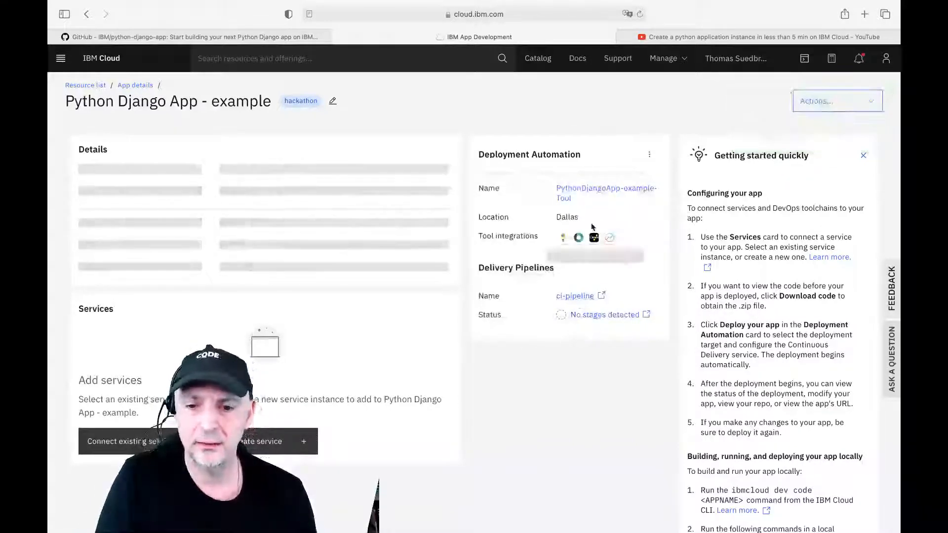
- Open the new toolchain's Git repository and compare its files with the IBM/python-django-app repository on GitHub
click(583, 192)
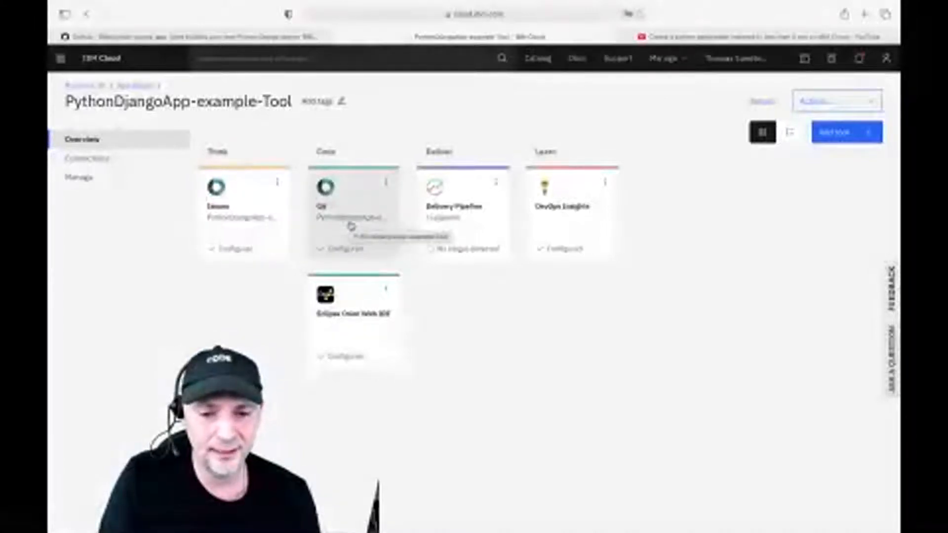
click(351, 226)
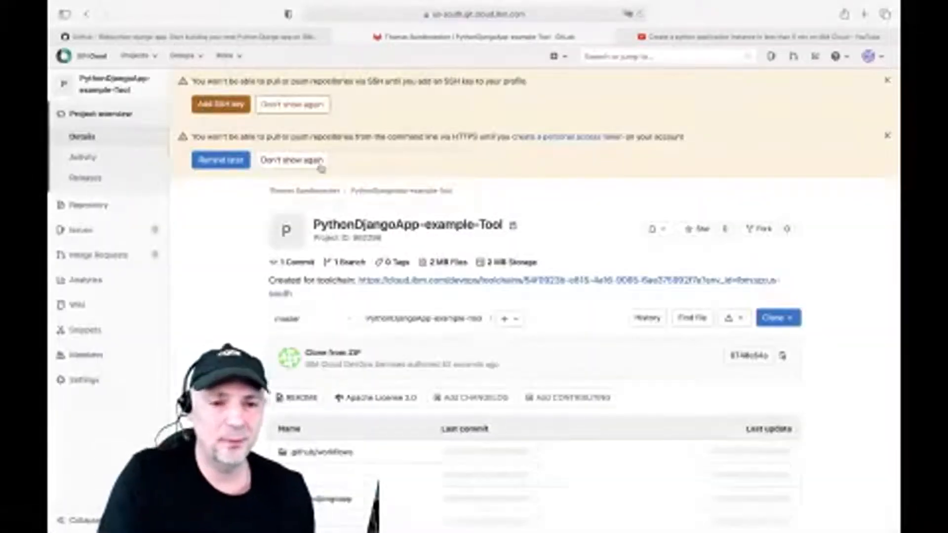
click(237, 36)
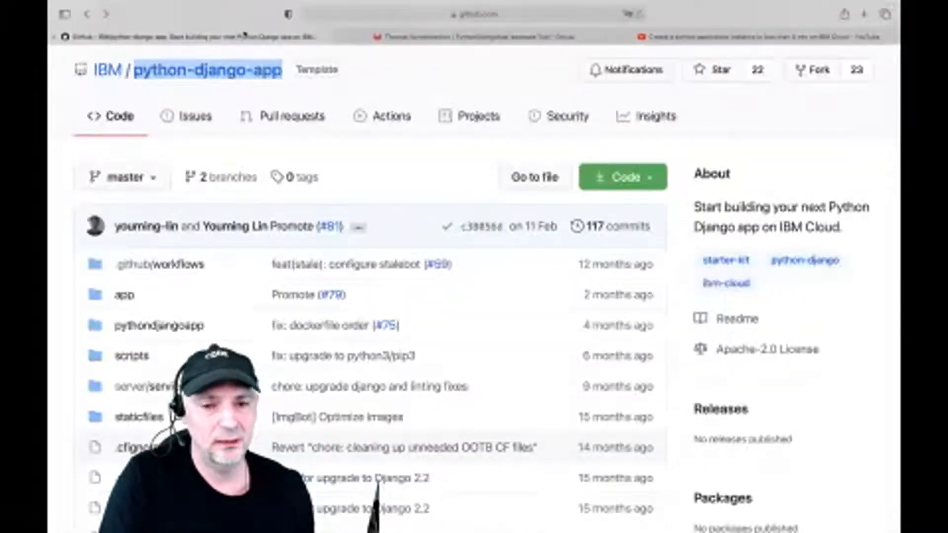
scroll(409, 113, down, 10)
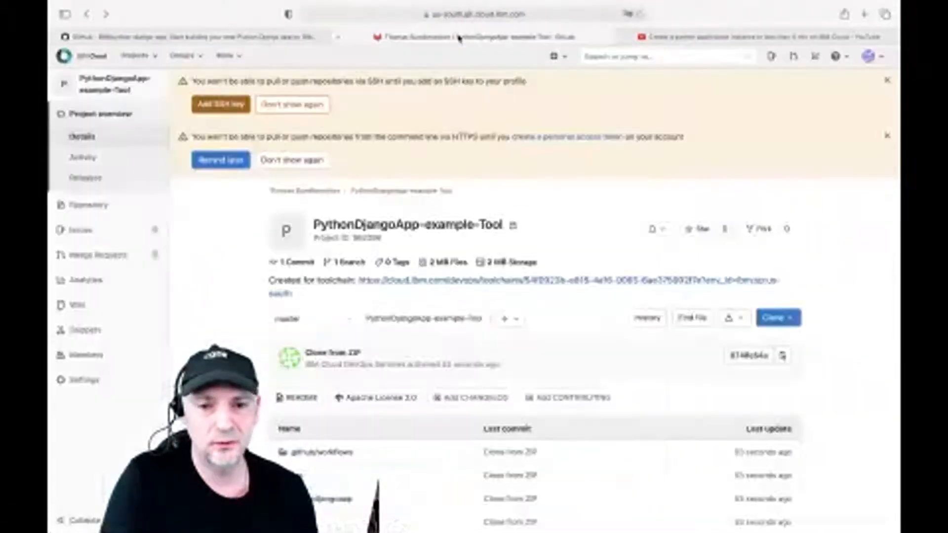
click(410, 37)
scroll(427, 323, down, 5)
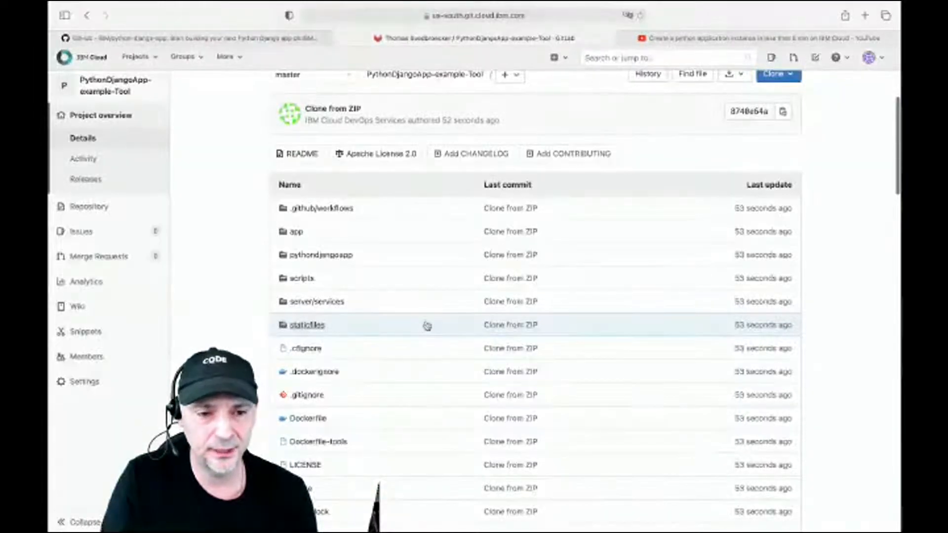
scroll(427, 324, up, 5)
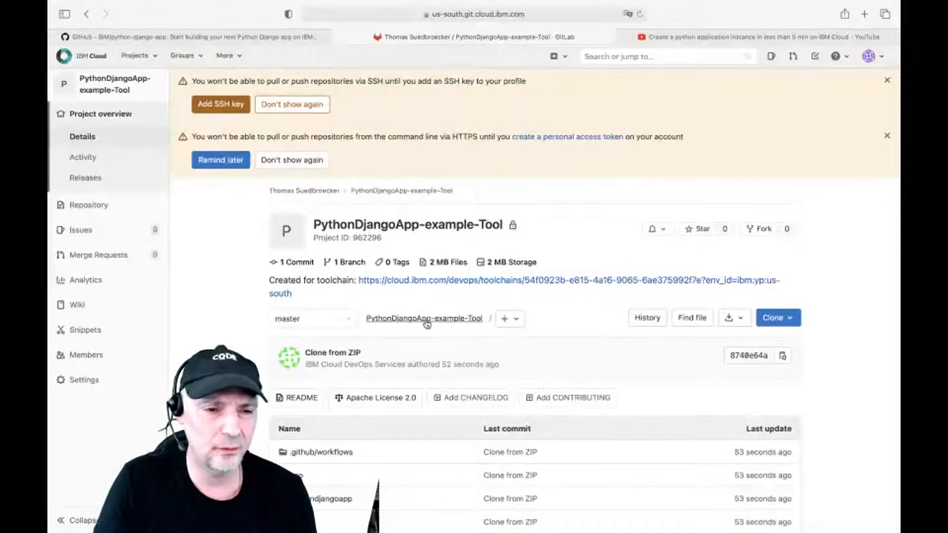
- Return to the toolchain overview and open its ci-pipeline delivery pipeline
click(87, 15)
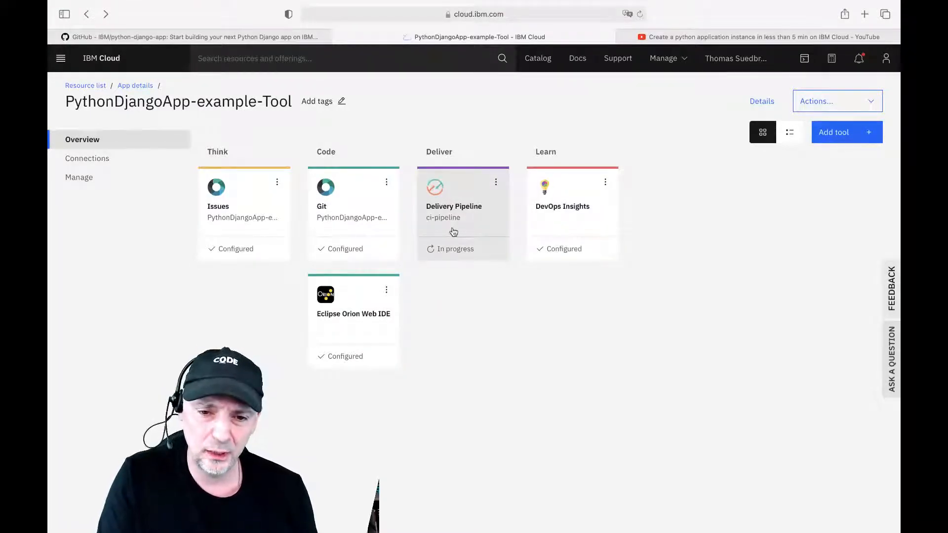
click(453, 232)
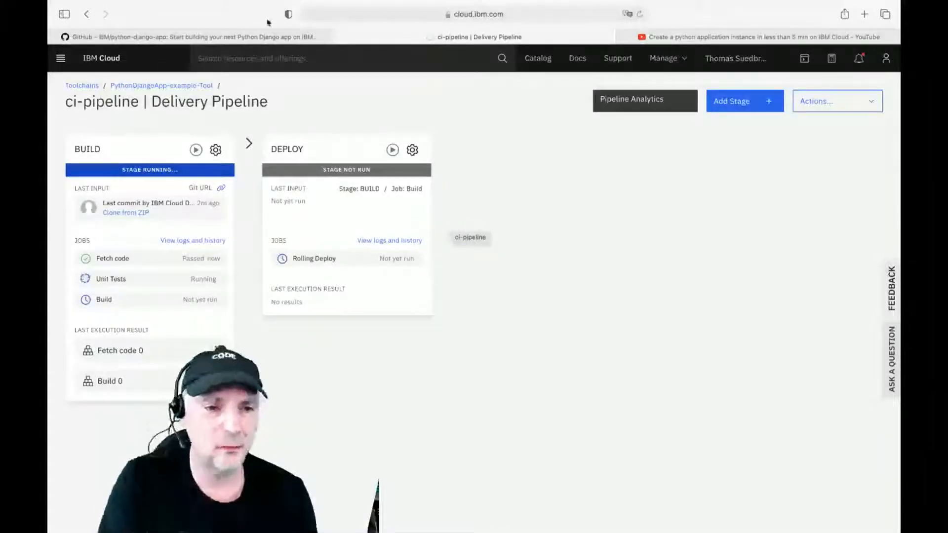
- Look through the file list of the python-django-app repository on GitHub and check the contents of its .cfignore file
click(229, 40)
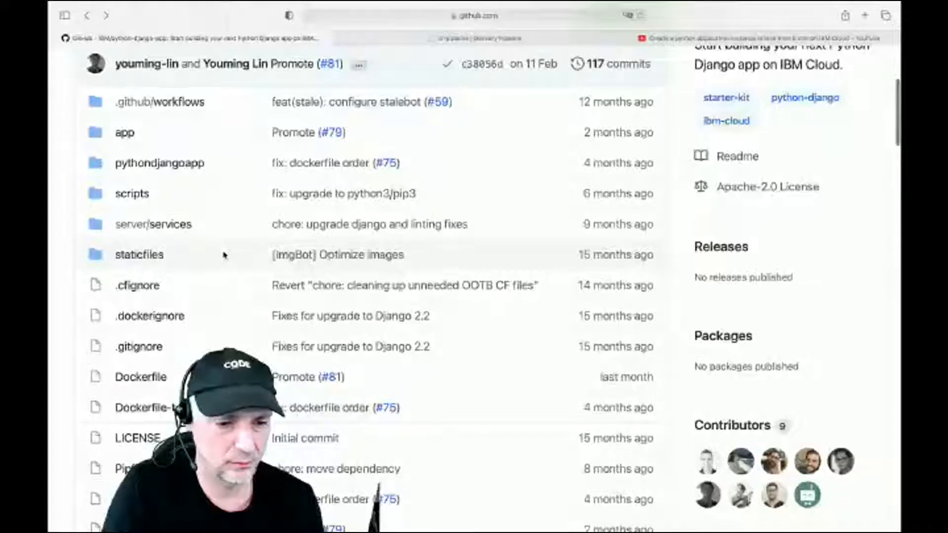
scroll(224, 255, down, 1)
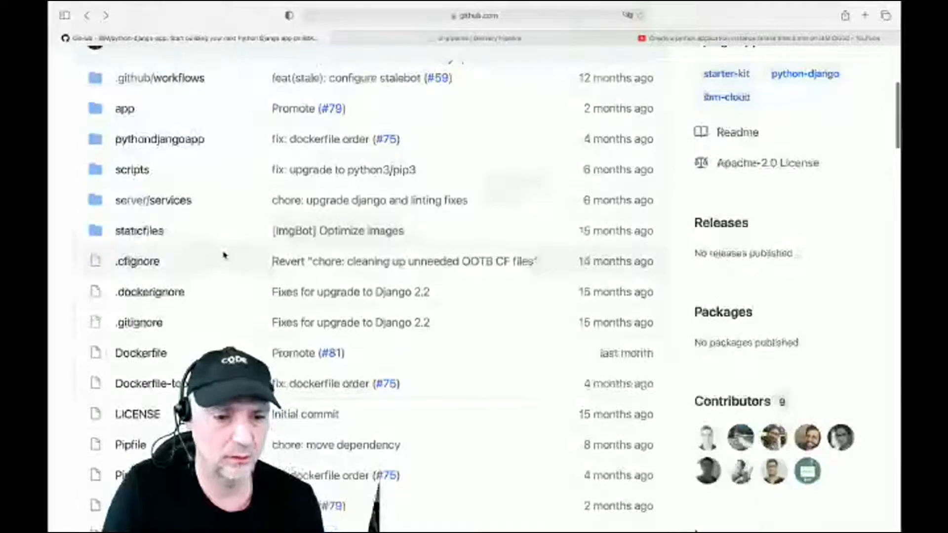
scroll(222, 254, down, 1)
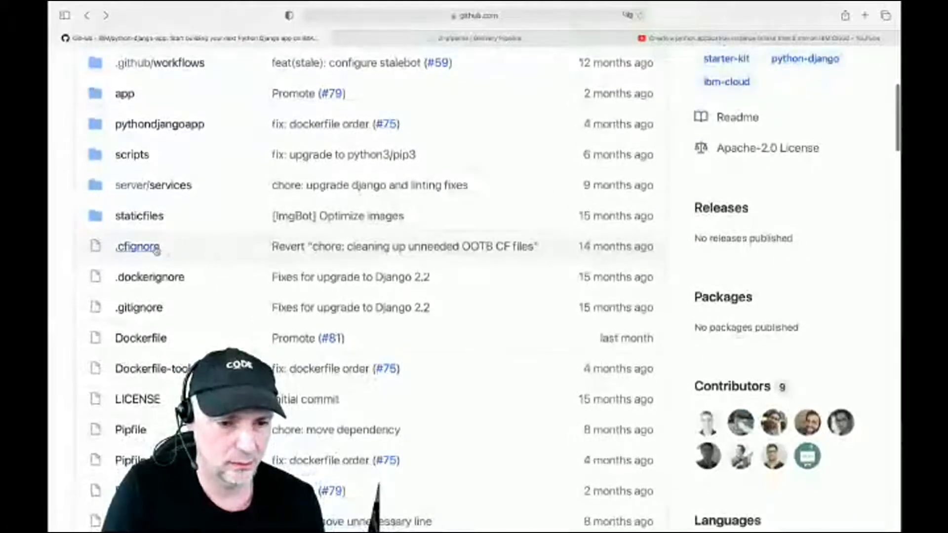
scroll(156, 250, down, 2)
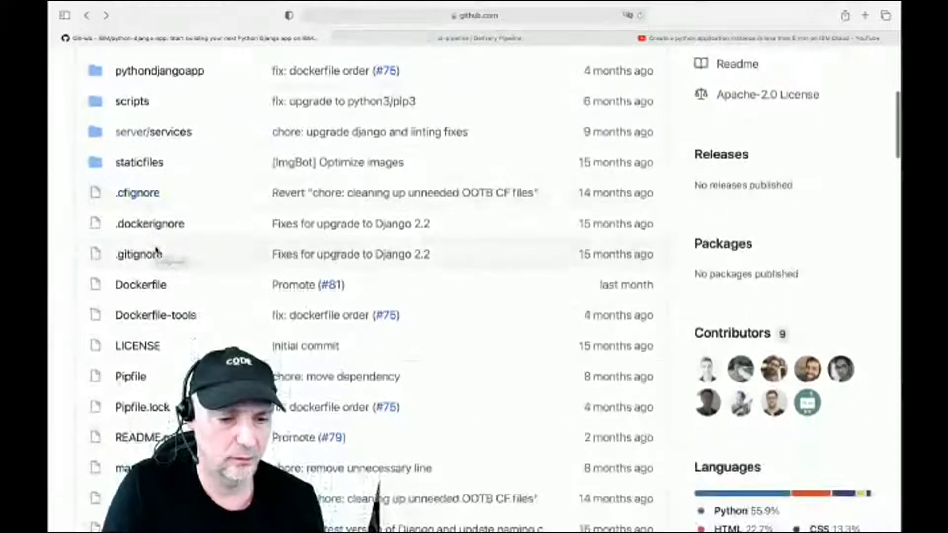
scroll(157, 251, down, 4)
scroll(155, 249, up, 5)
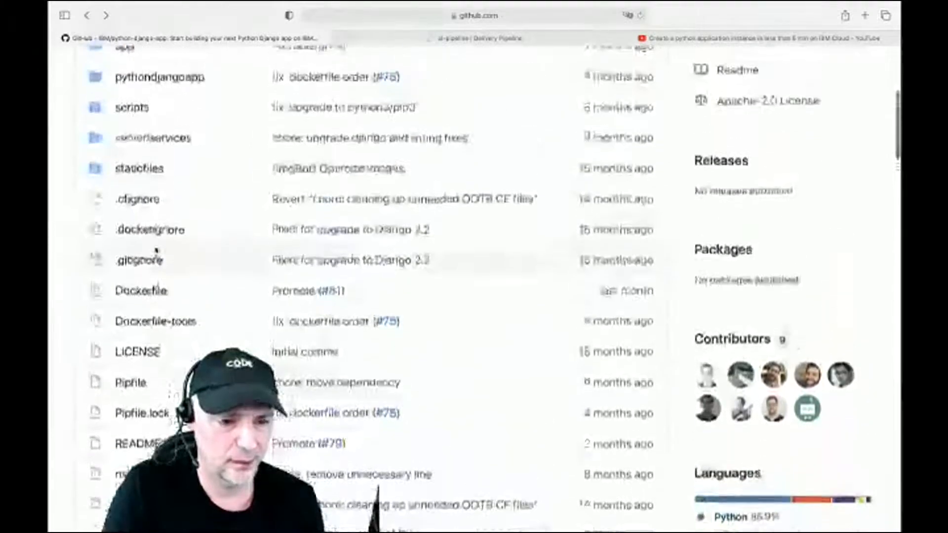
scroll(155, 250, up, 3)
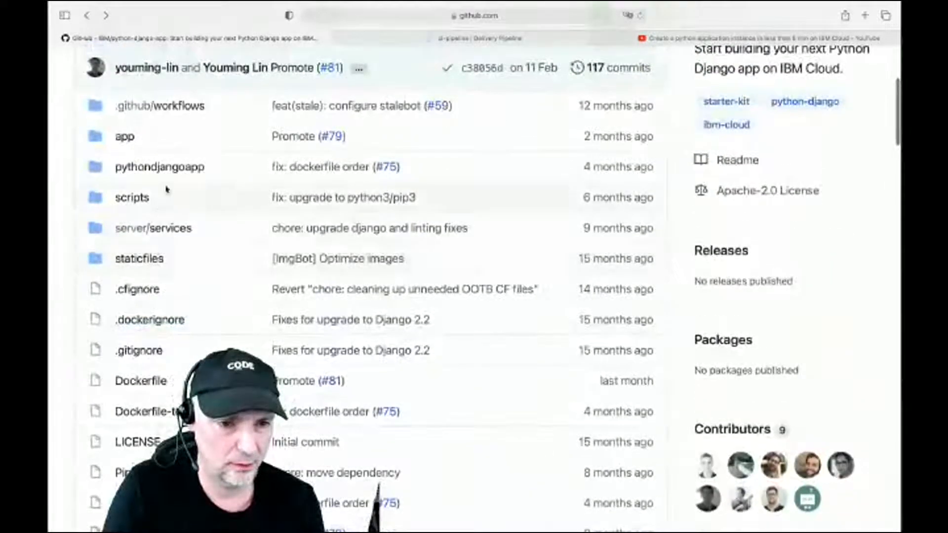
click(141, 291)
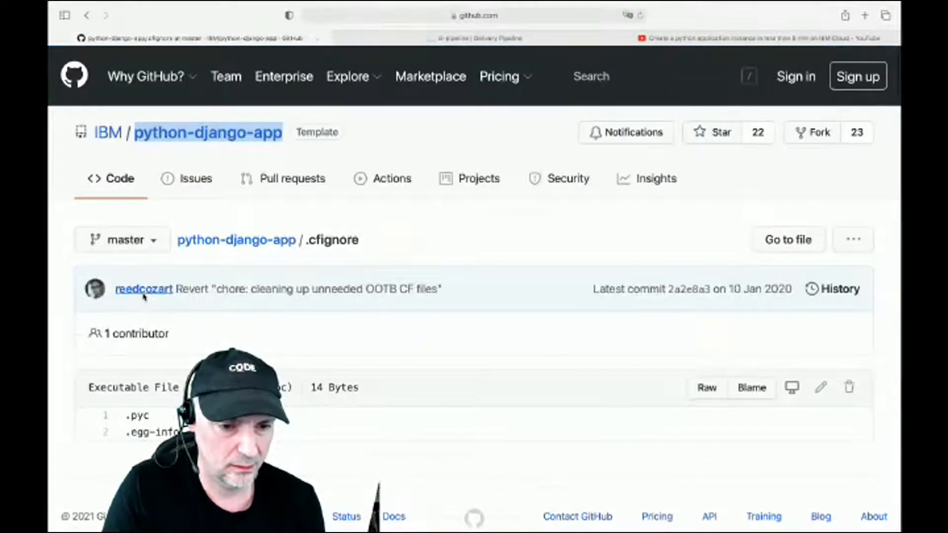
click(87, 16)
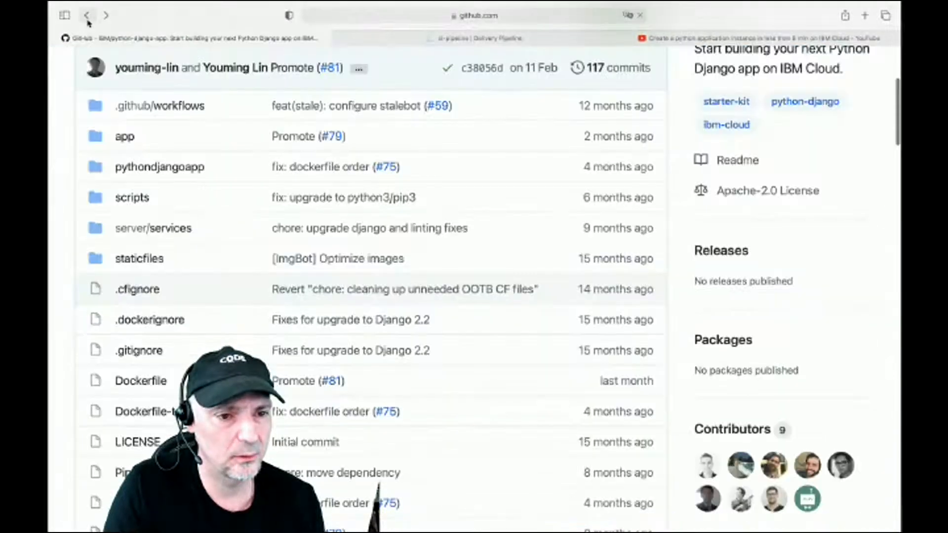
- Review the remaining files in the GitHub repository's root, down to manifest.yml and the files below it
scroll(265, 313, down, 3)
scroll(266, 314, down, 1)
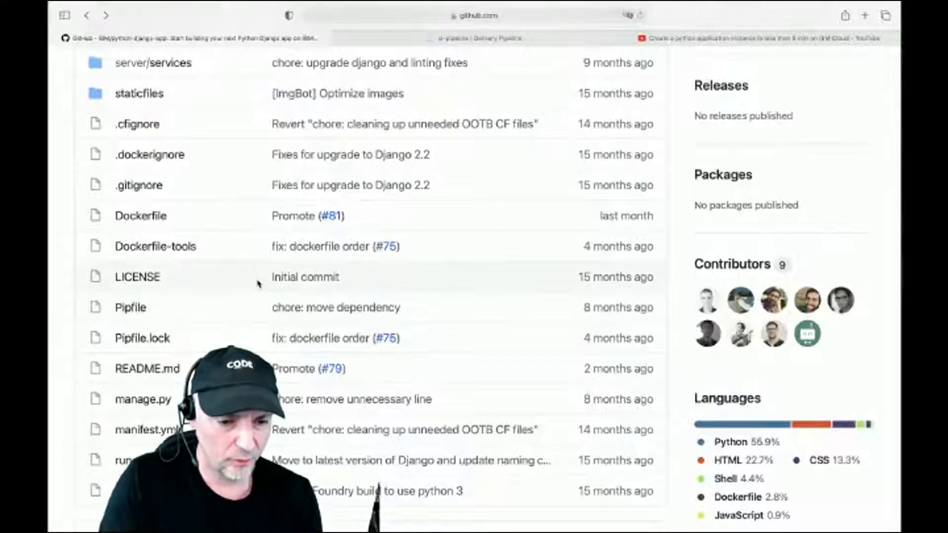
scroll(265, 256, up, 3)
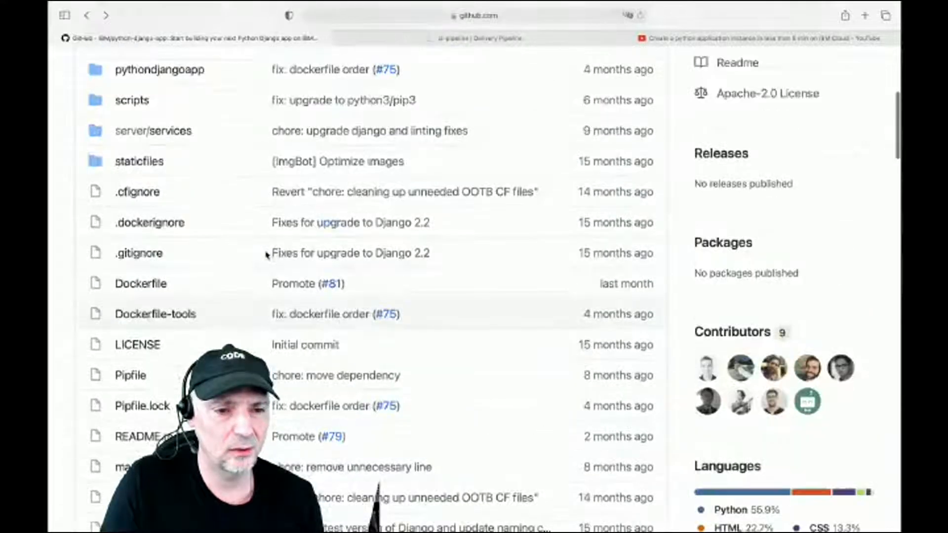
scroll(266, 255, up, 3)
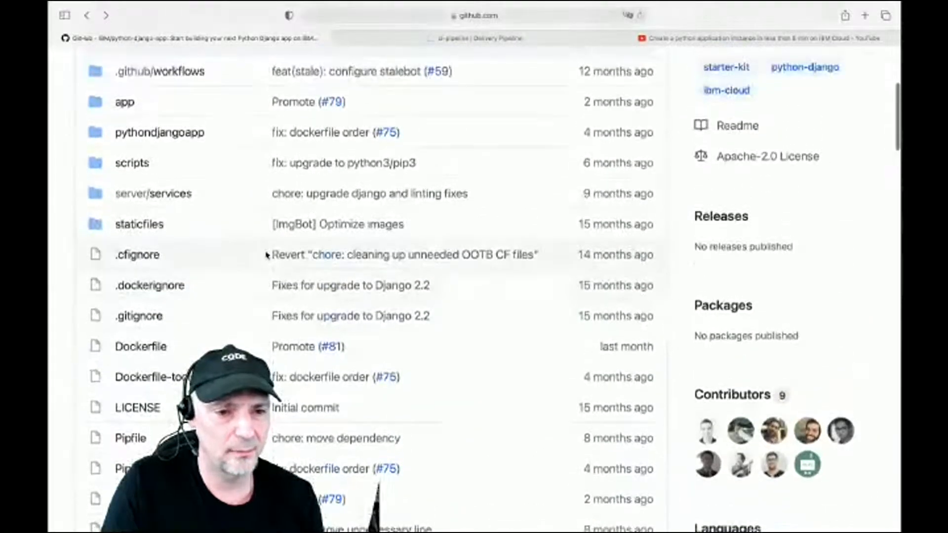
scroll(265, 255, up, 3)
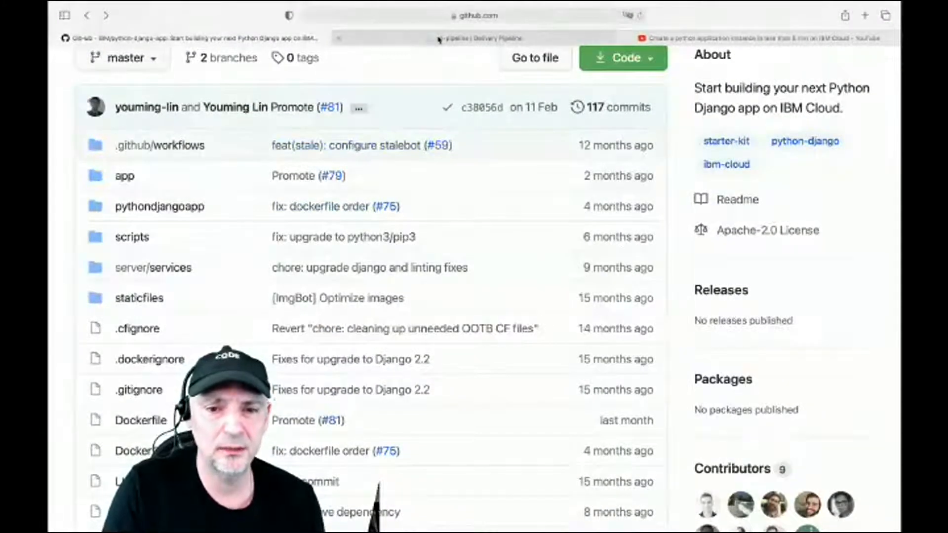
- Go back to the delivery pipeline and open the BUILD stage's configuration in a separate browser tab
mouse_move(439, 40)
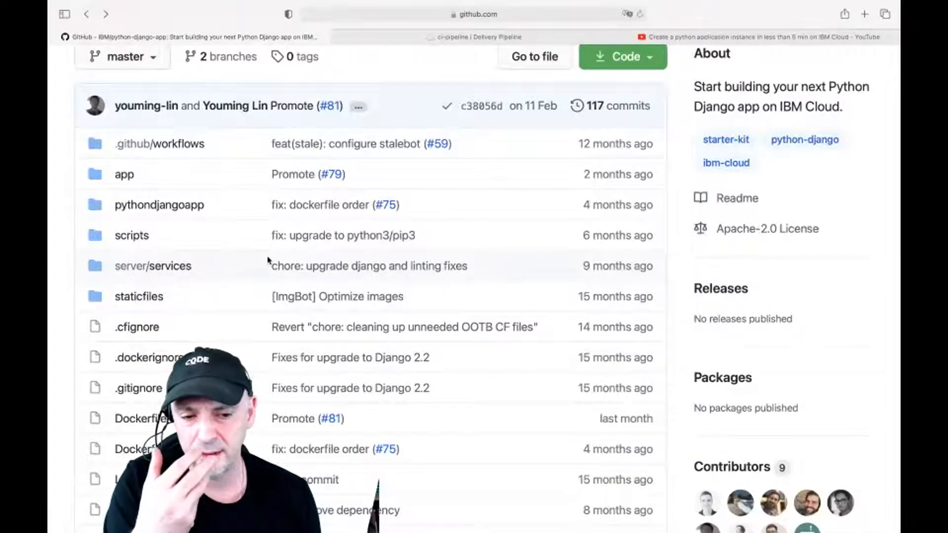
click(504, 37)
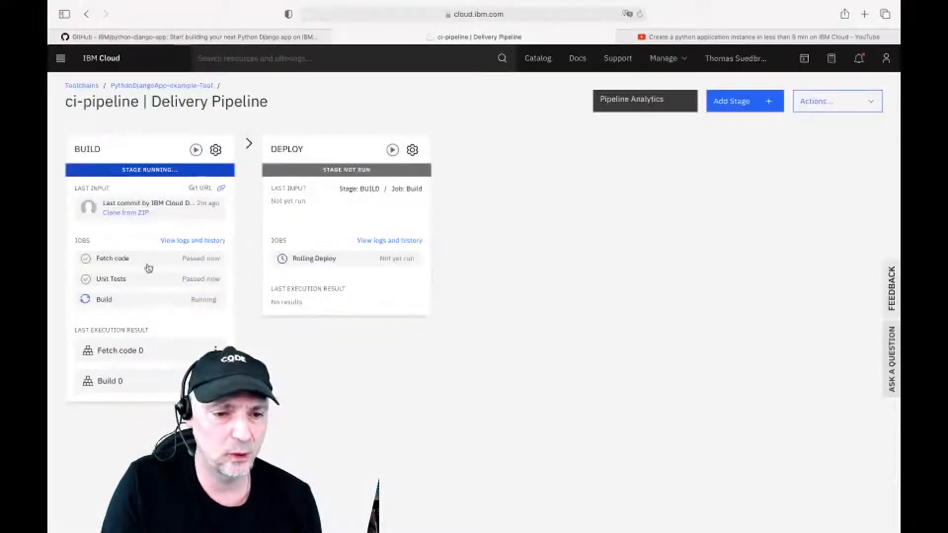
click(217, 151)
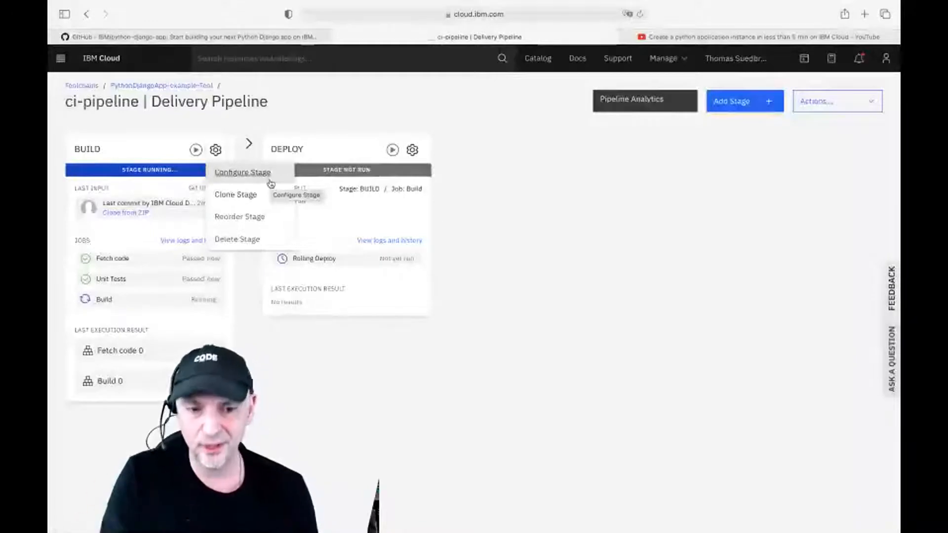
right_click(270, 183)
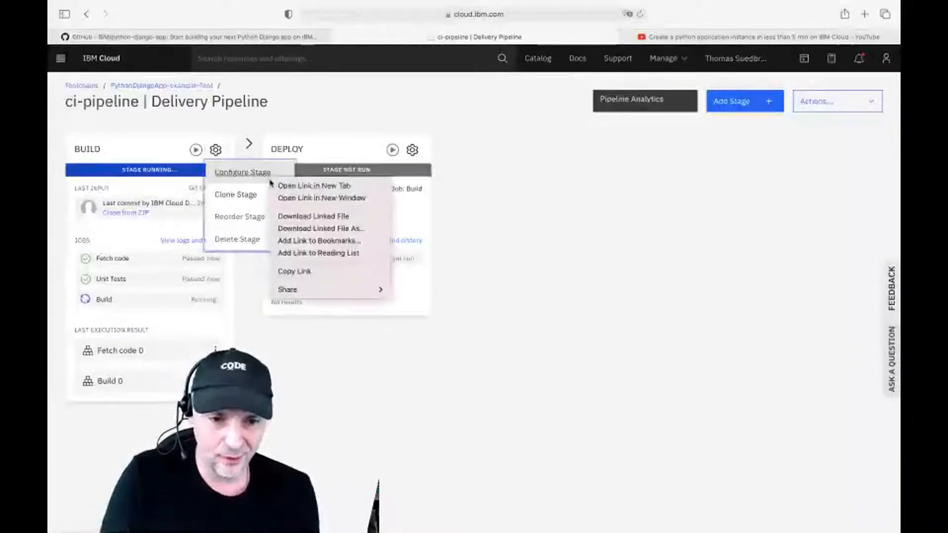
click(289, 185)
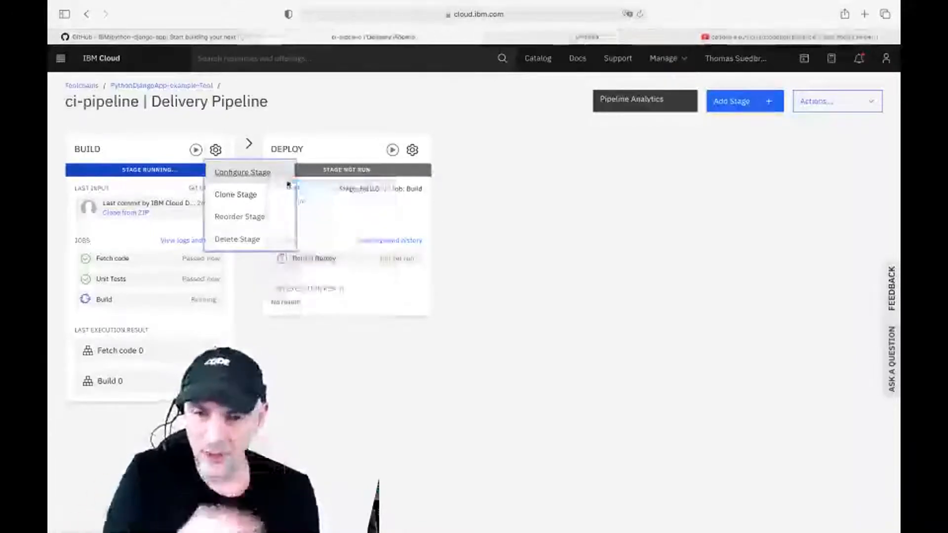
click(615, 36)
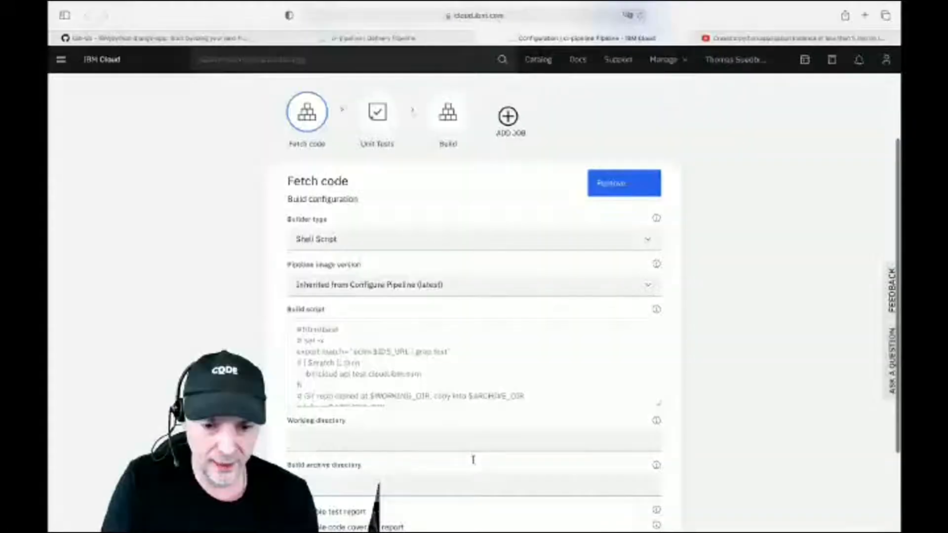
- Examine the build script and settings of the BUILD stage's Fetch code job
scroll(473, 460, down, 3)
drag(298, 205, 305, 269)
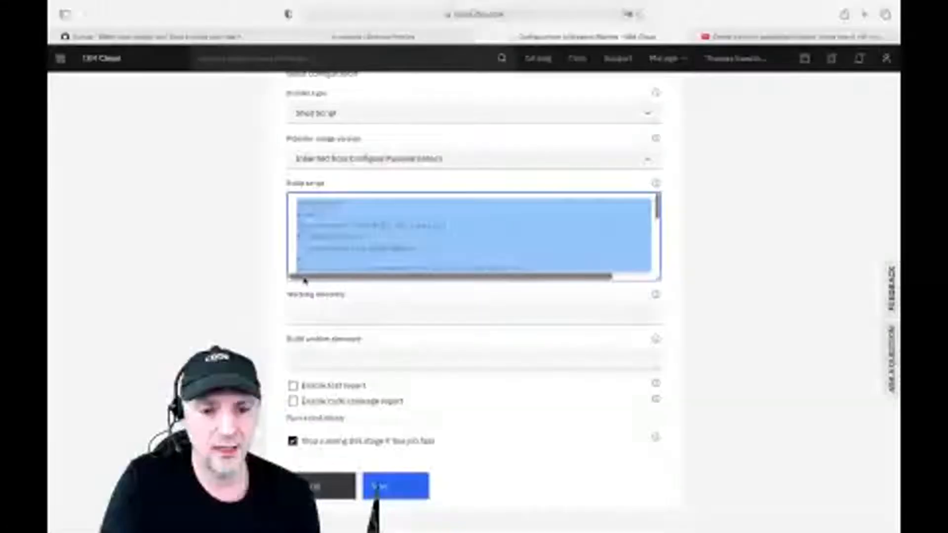
key(ctrl+v)
scroll(513, 241, down, 3)
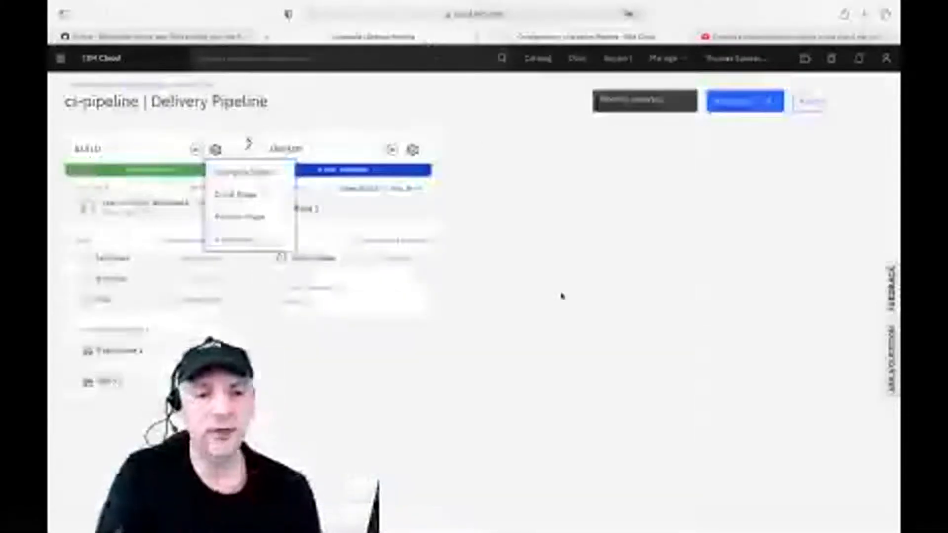
- Dismiss the BUILD stage's options in the delivery pipeline and view the log of the DEPLOY stage's Rolling Deploy job
click(571, 303)
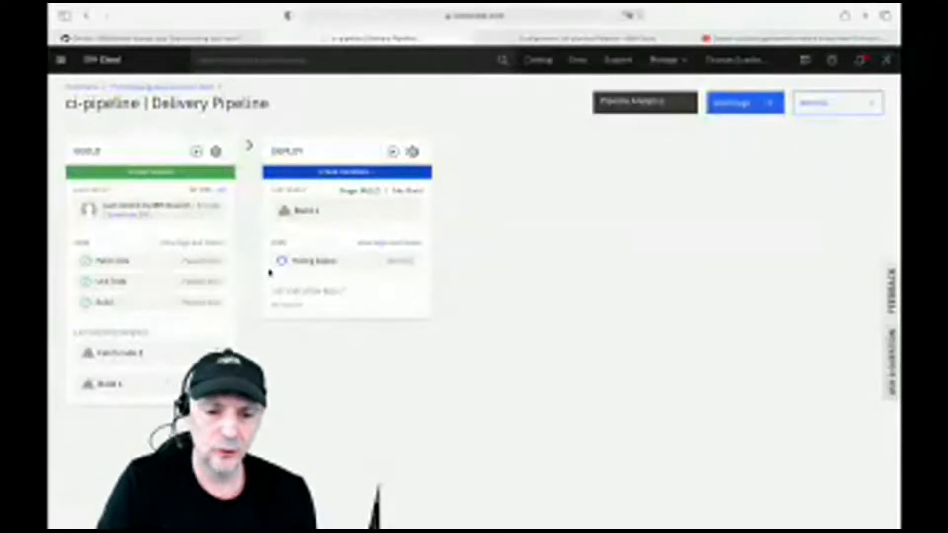
click(320, 265)
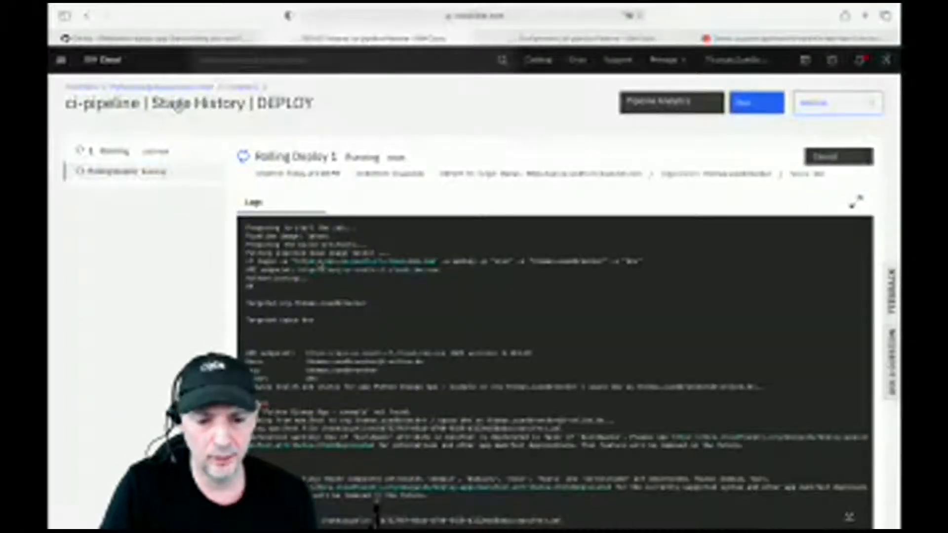
scroll(376, 511, down, 1)
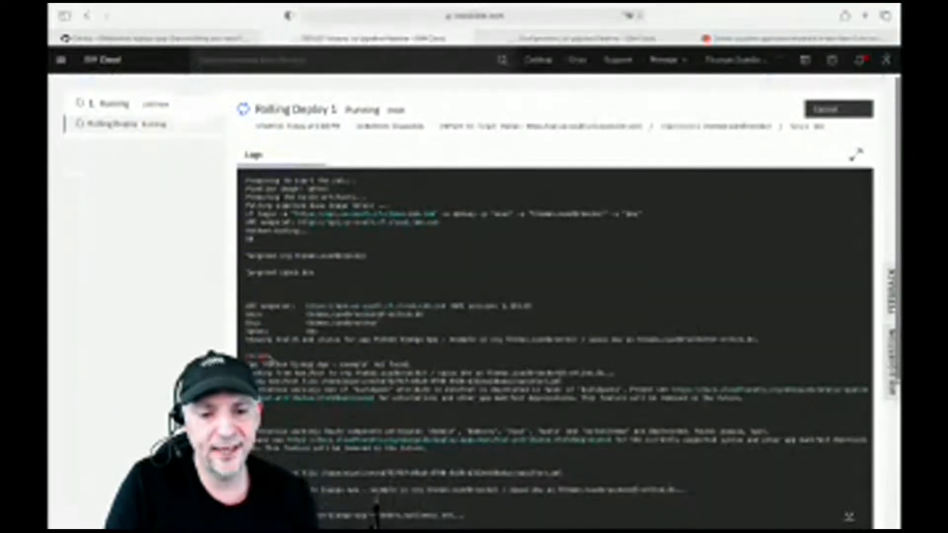
- Examine the DEPLOY stage's Rolling Deploy log from the Cloud Foundry login to the app upload and Python buildpack output
scroll(270, 359, down, 1)
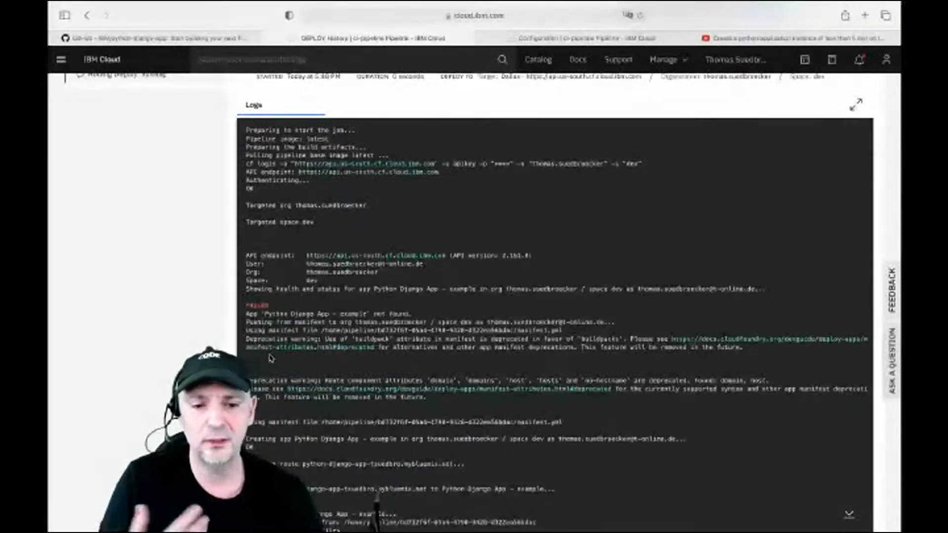
scroll(271, 358, down, 4)
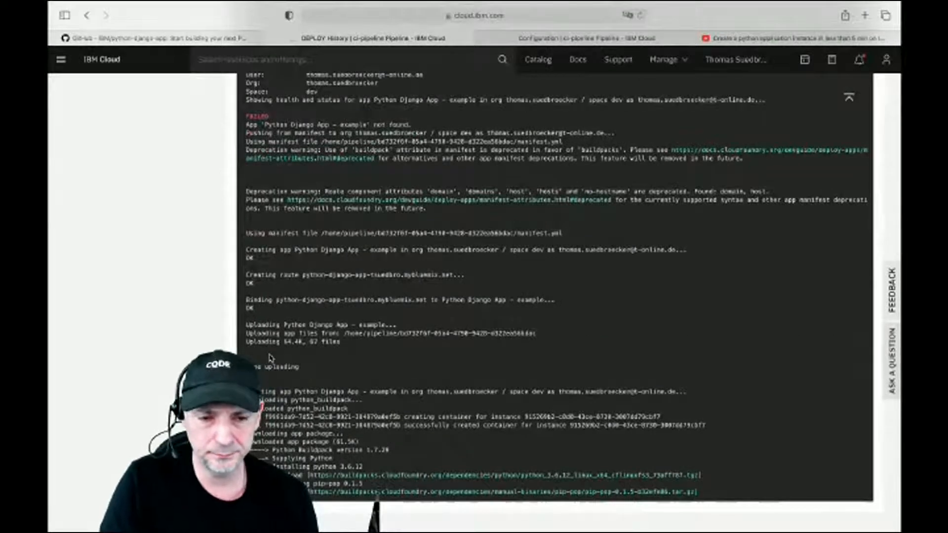
scroll(270, 358, up, 5)
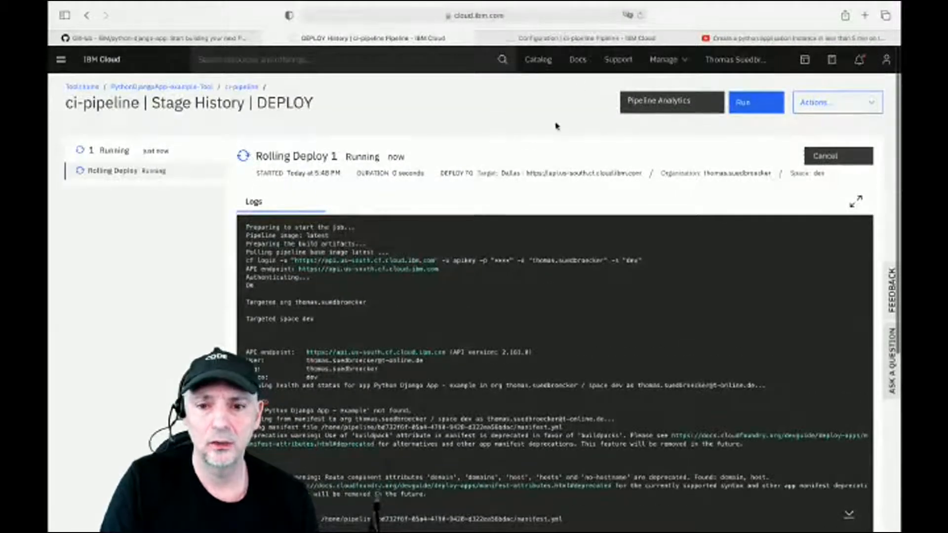
- Close the BUILD stage's configuration page and return from the DEPLOY stage history to the ci-pipeline delivery pipeline
click(592, 39)
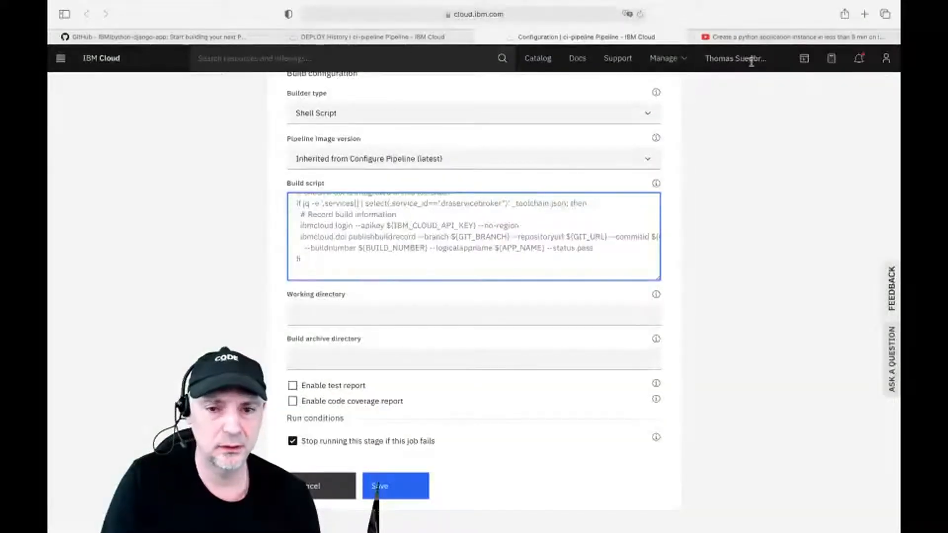
click(480, 37)
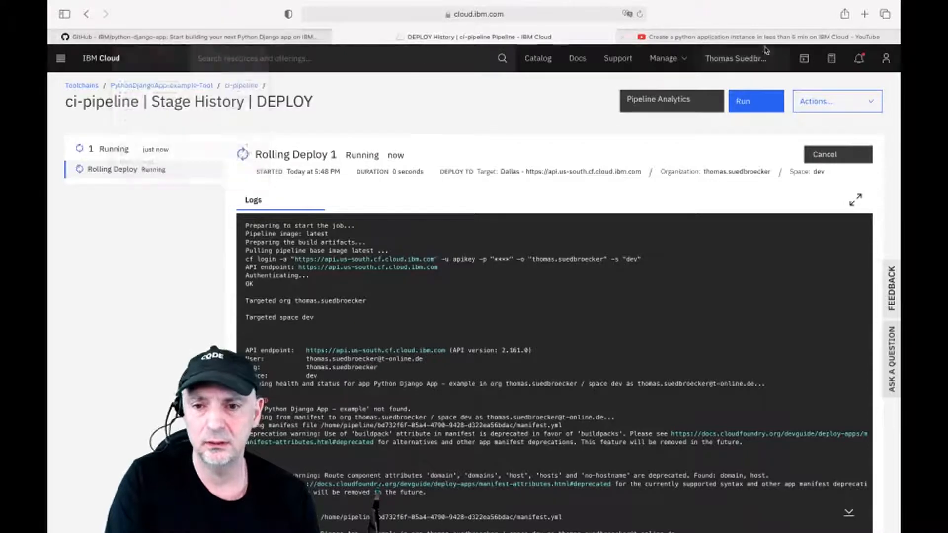
mouse_move(789, 36)
scroll(575, 215, down, 6)
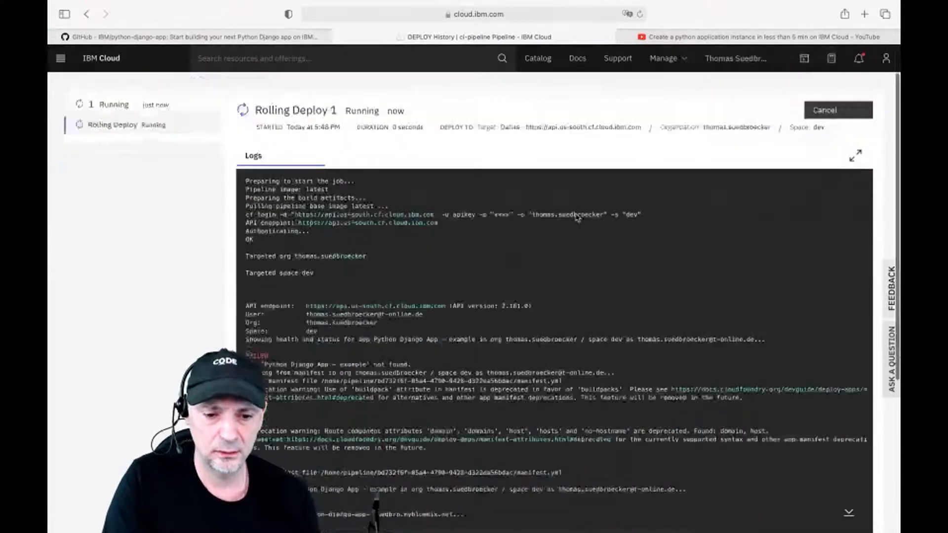
scroll(576, 216, up, 6)
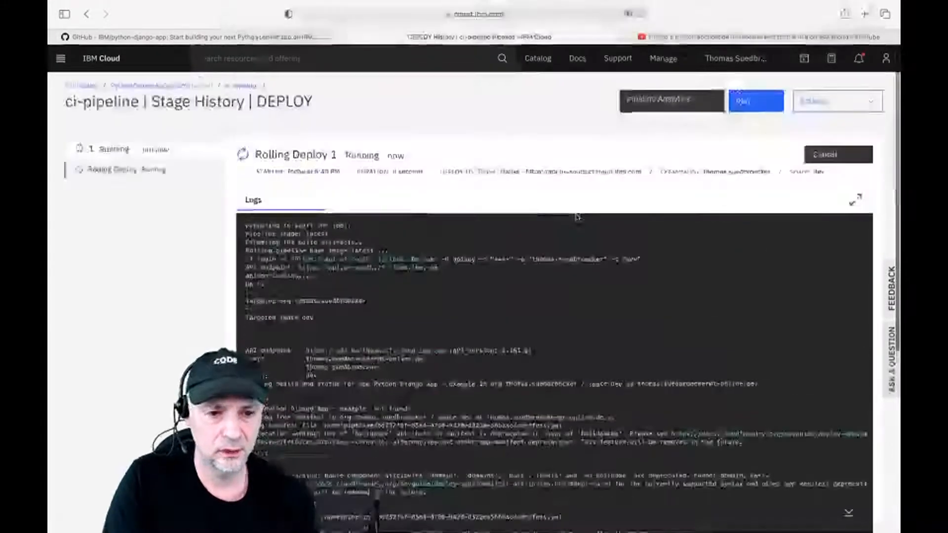
click(242, 86)
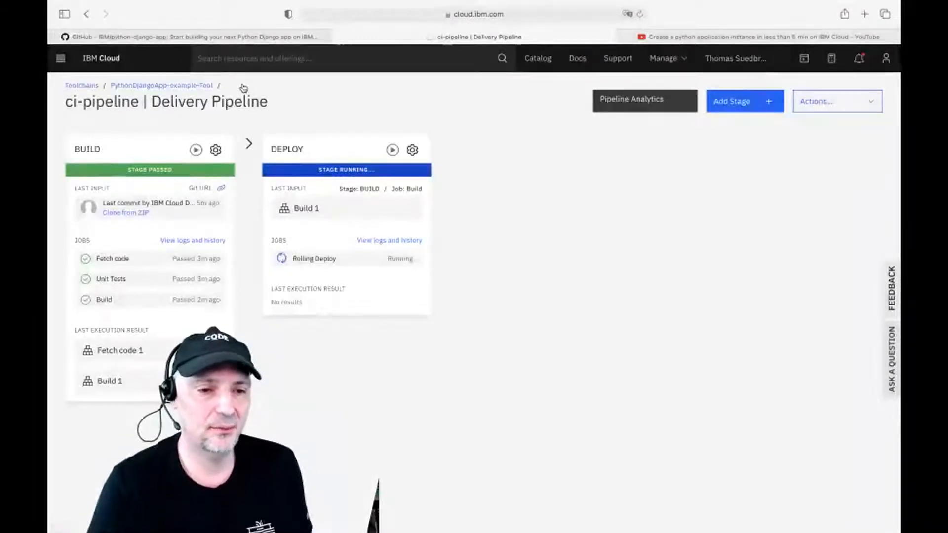
- Open the PythonDjangoApp-example-Tool toolchain overview in a separate browser tab and switch to it
right_click(187, 87)
click(210, 89)
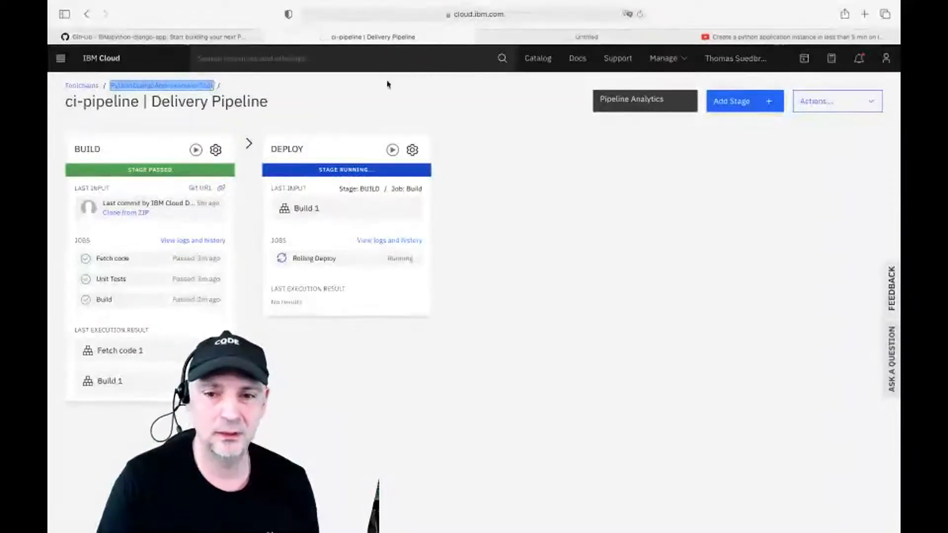
mouse_move(584, 37)
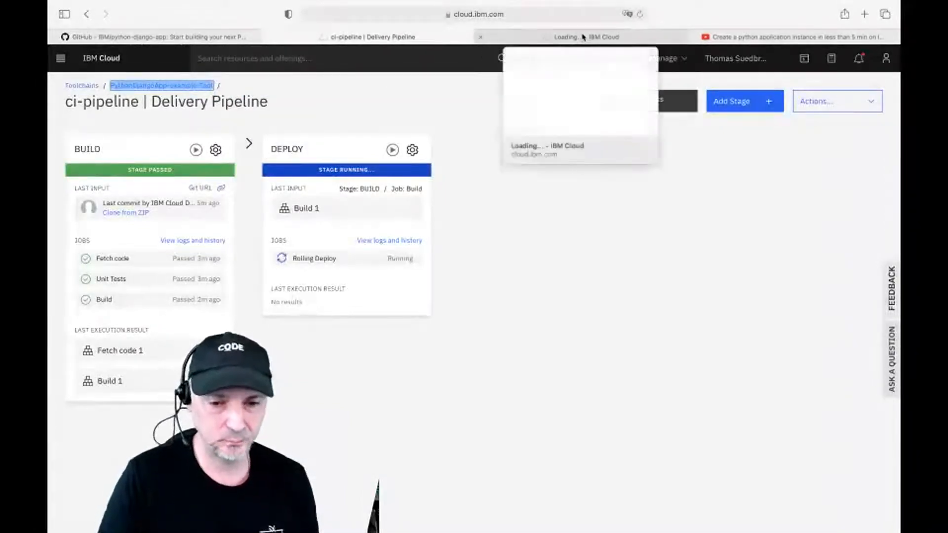
click(583, 37)
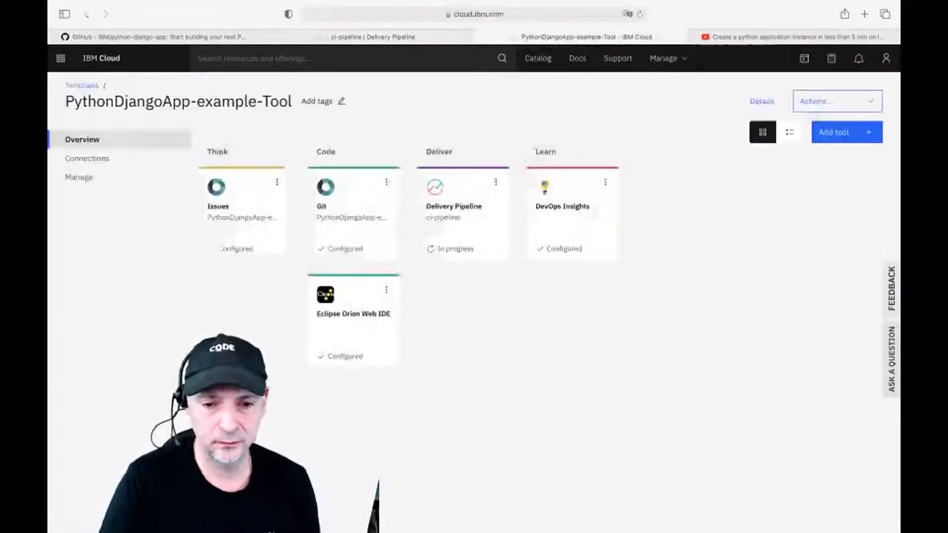
- Open the toolchain's Git repository, view views.py in its app folder, and return to the folder listing
click(353, 227)
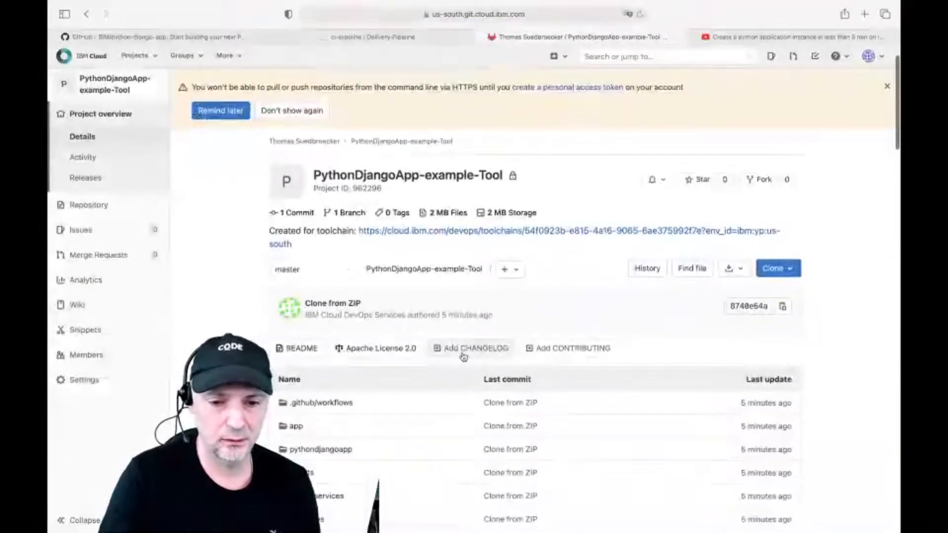
scroll(463, 356, down, 5)
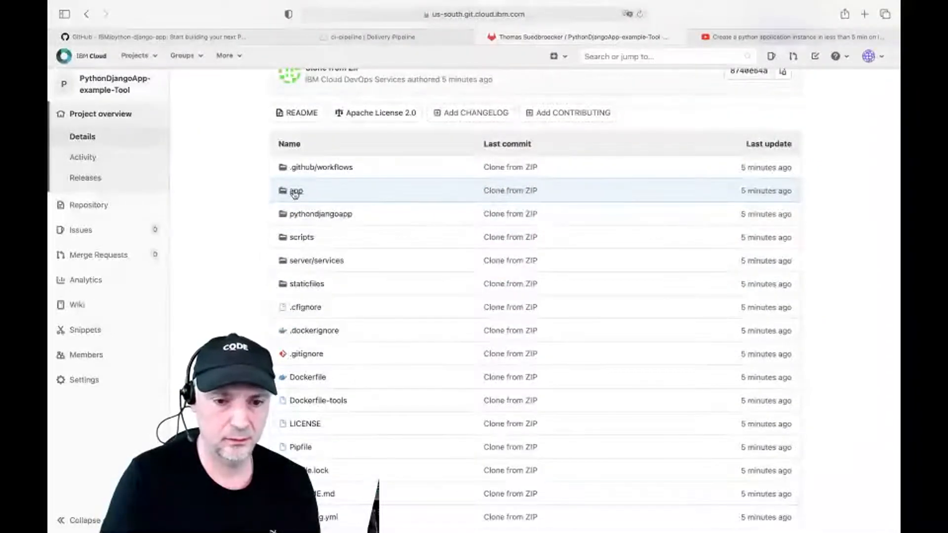
click(295, 191)
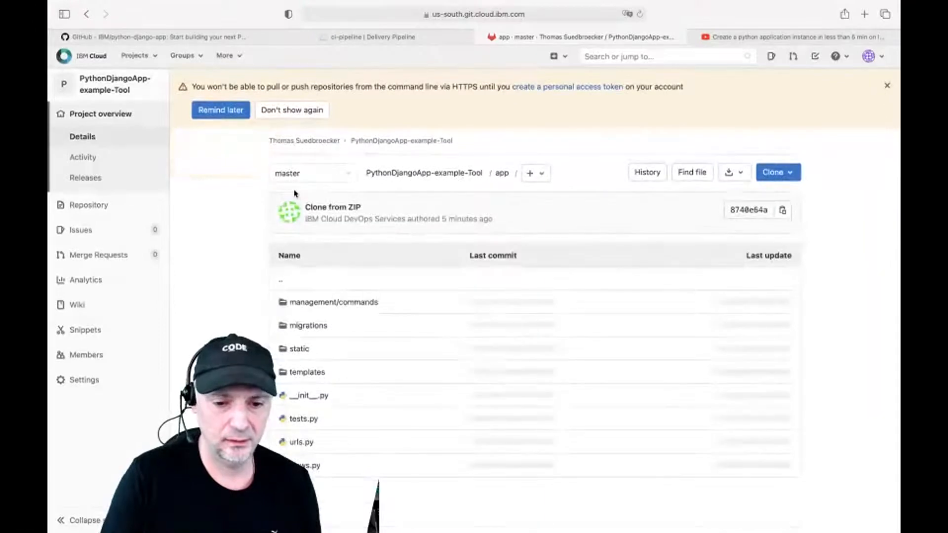
click(314, 469)
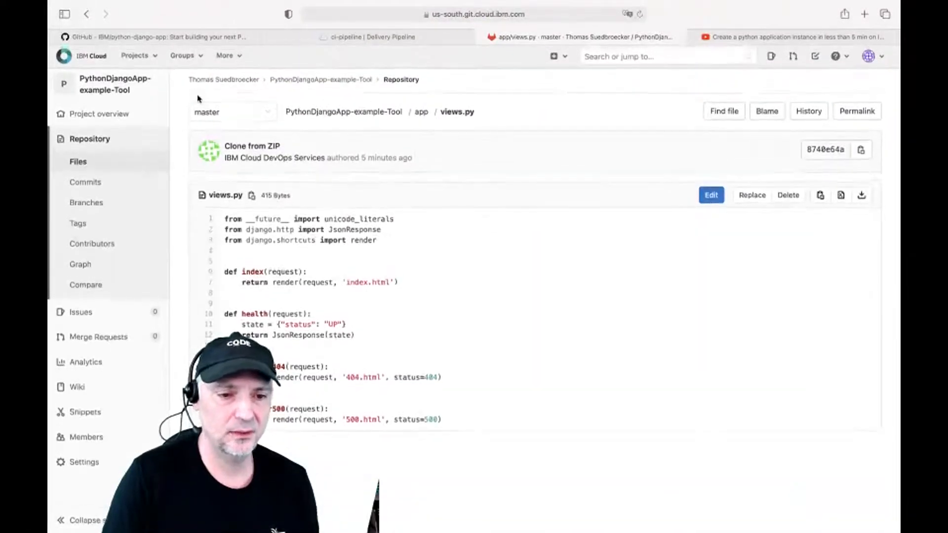
click(87, 14)
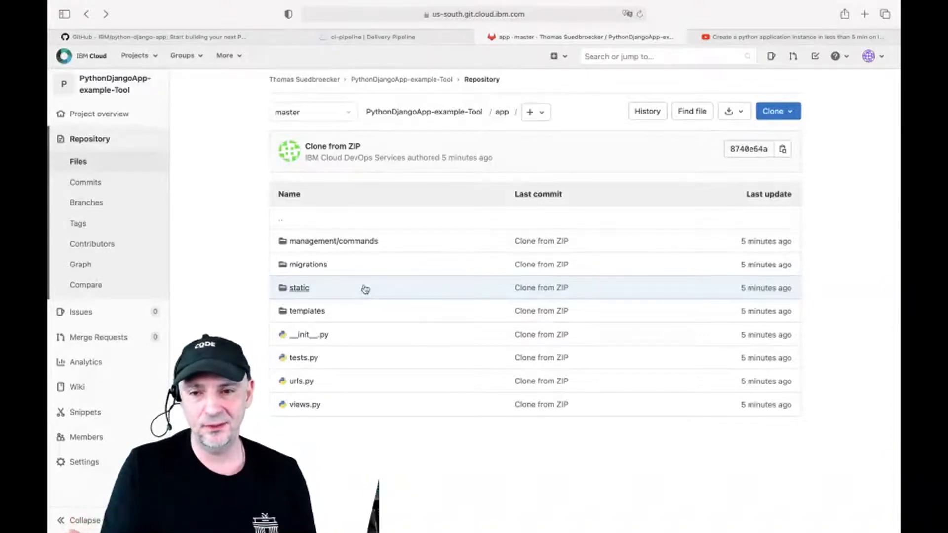
- Open the deployed Python Django App - example's console from the delivery pipeline and view its runtime environment variables
key(ctrl+shift+Tab)
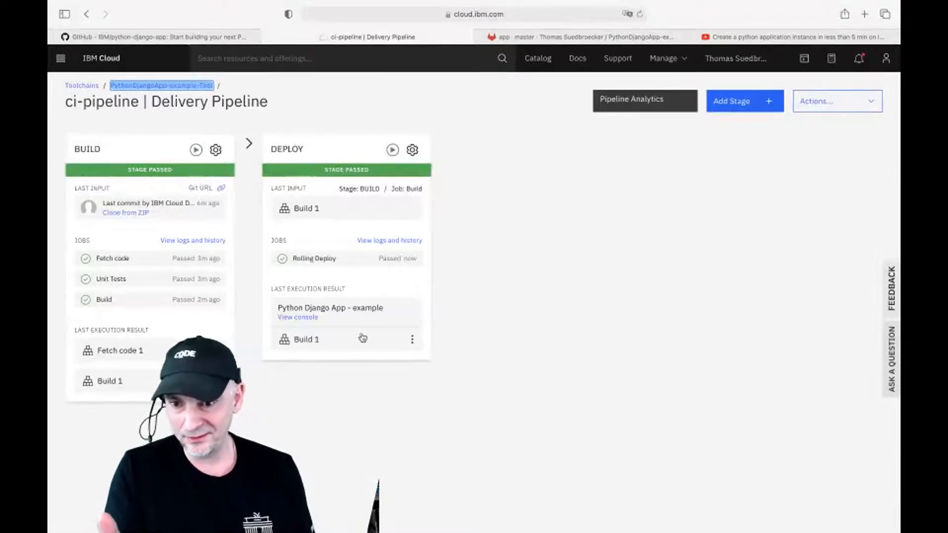
click(299, 318)
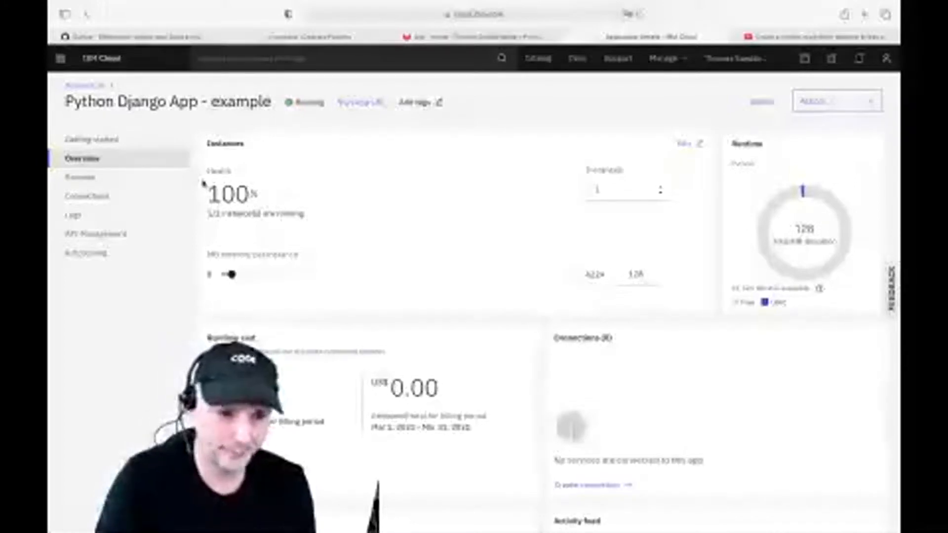
click(94, 185)
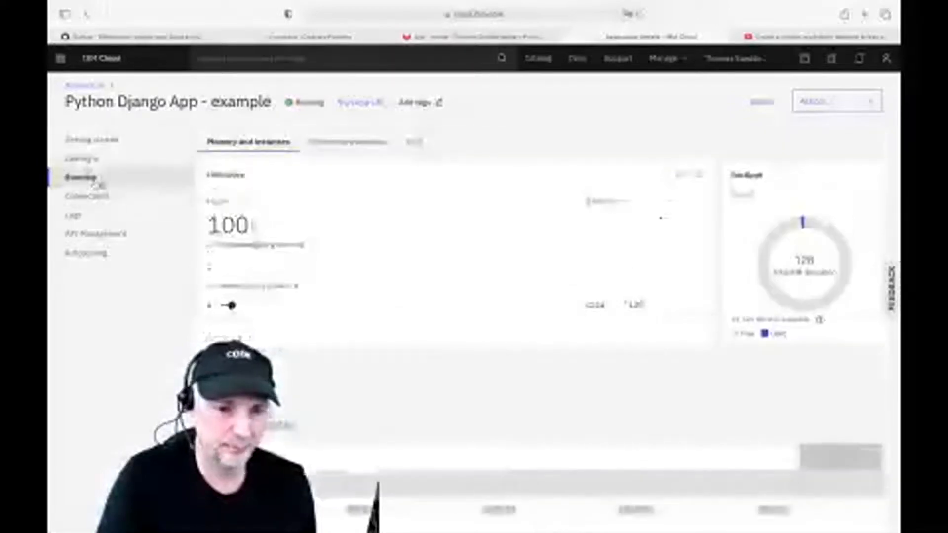
click(373, 149)
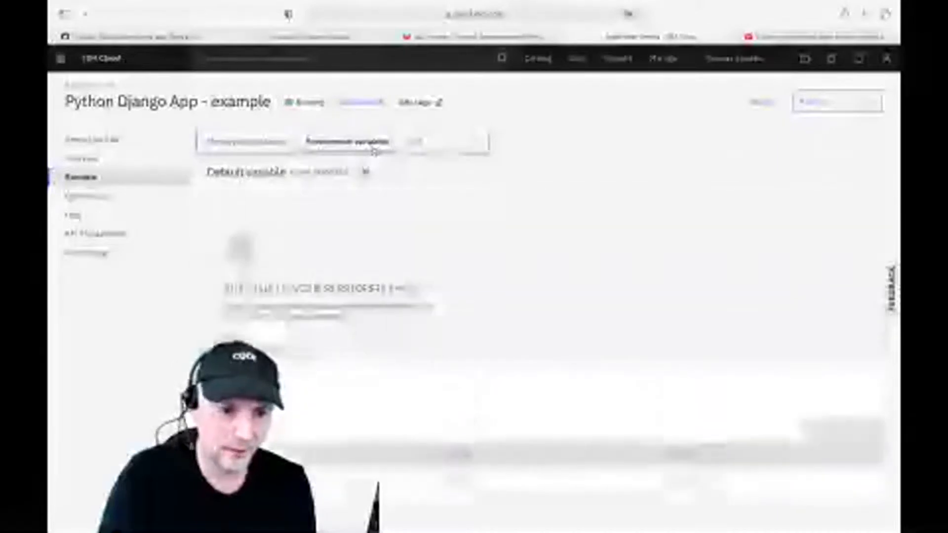
- Review the Cloud Foundry app's overview page and visit the running app's URL
click(106, 160)
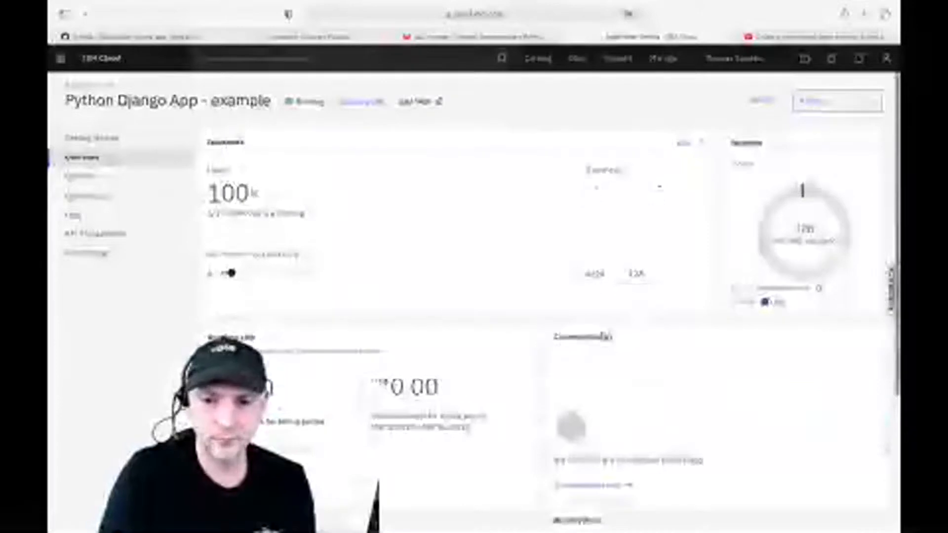
scroll(682, 239, down, 2)
scroll(681, 239, up, 1)
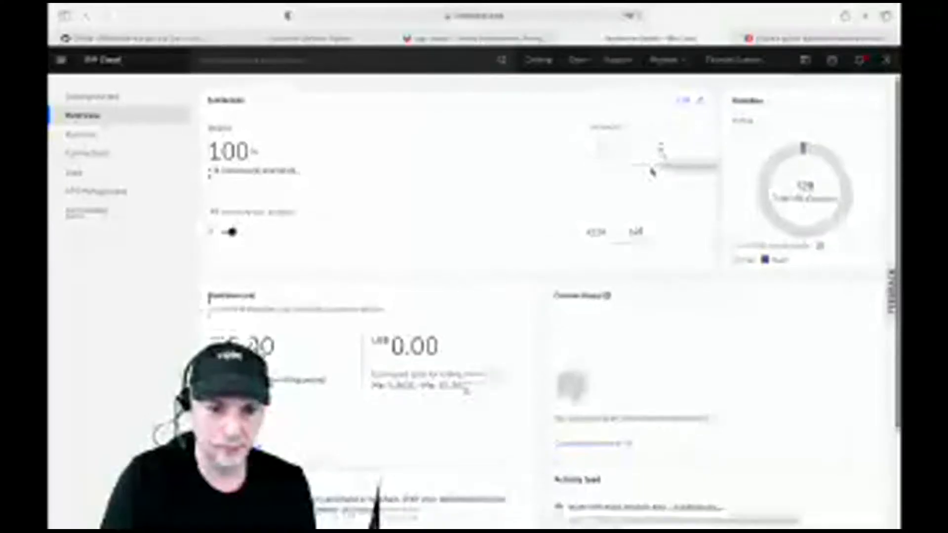
scroll(651, 170, down, 3)
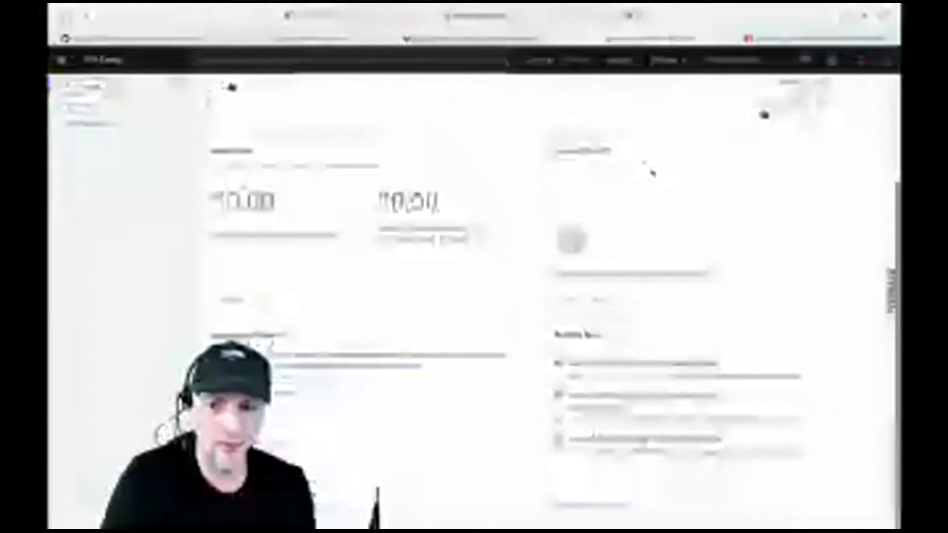
scroll(652, 171, up, 1)
scroll(650, 172, up, 4)
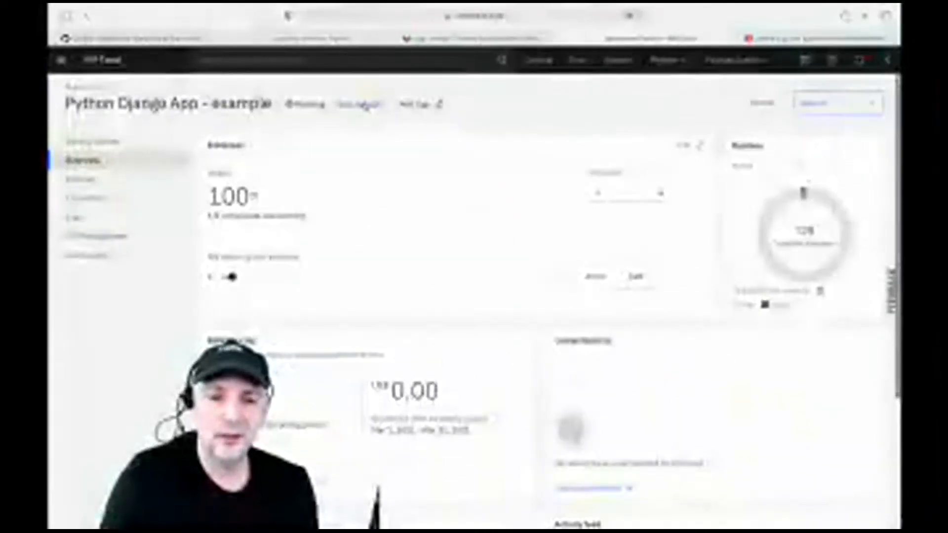
click(364, 105)
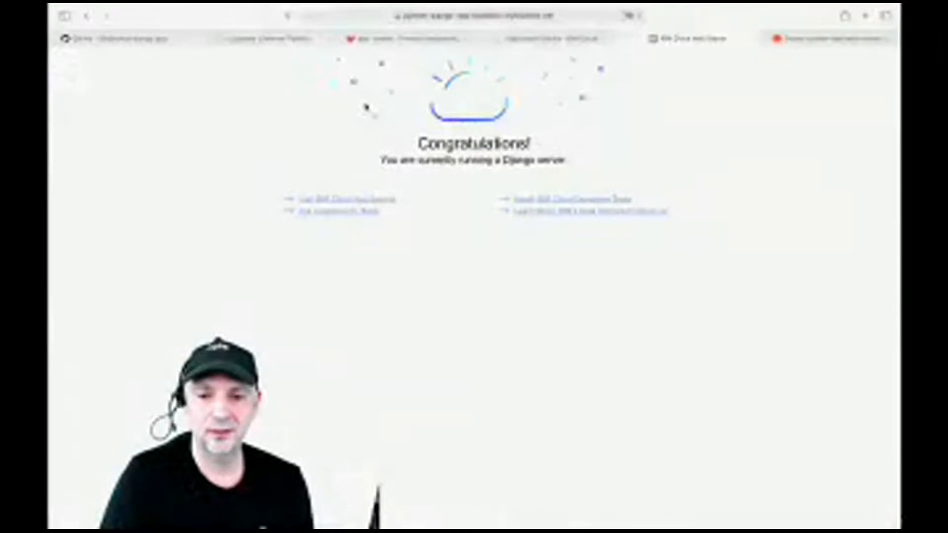
- Go back to the app's details page and open the IBM Cloud resource list
click(586, 42)
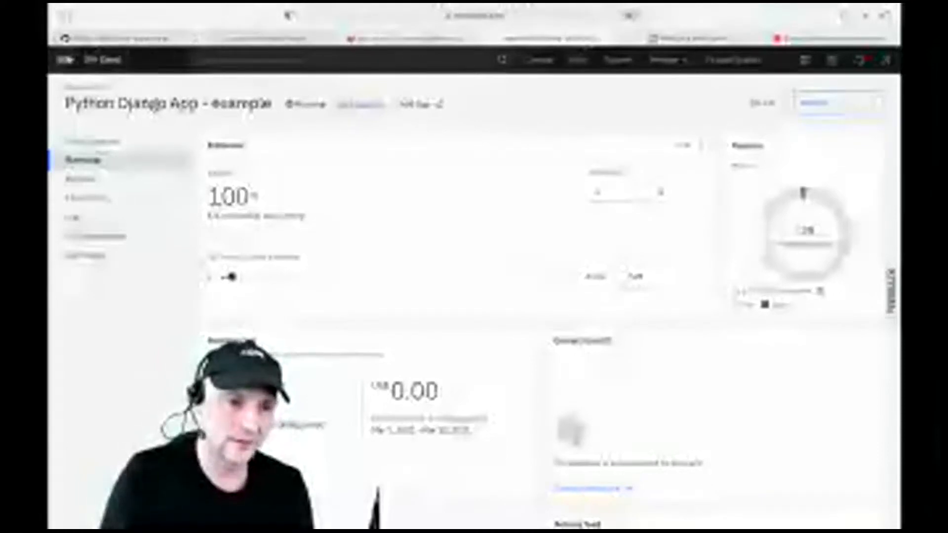
click(61, 59)
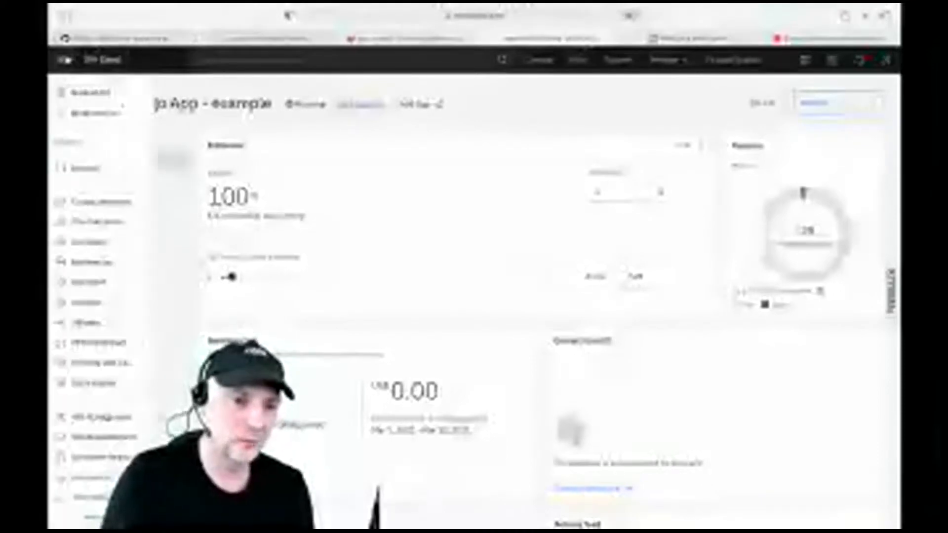
click(97, 113)
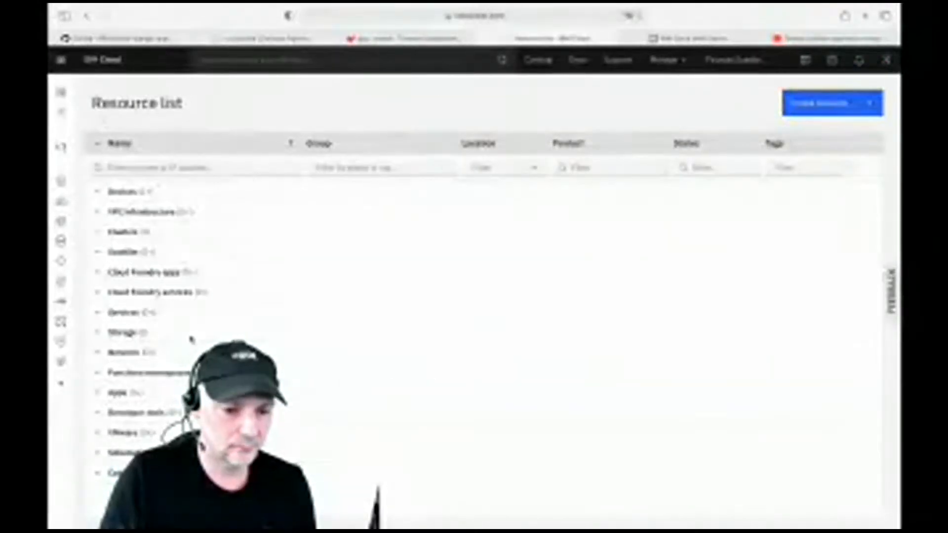
- Filter the resource list by the name "dj" and expand the Apps, Cloud Foundry apps and Developer tools groups
click(141, 167)
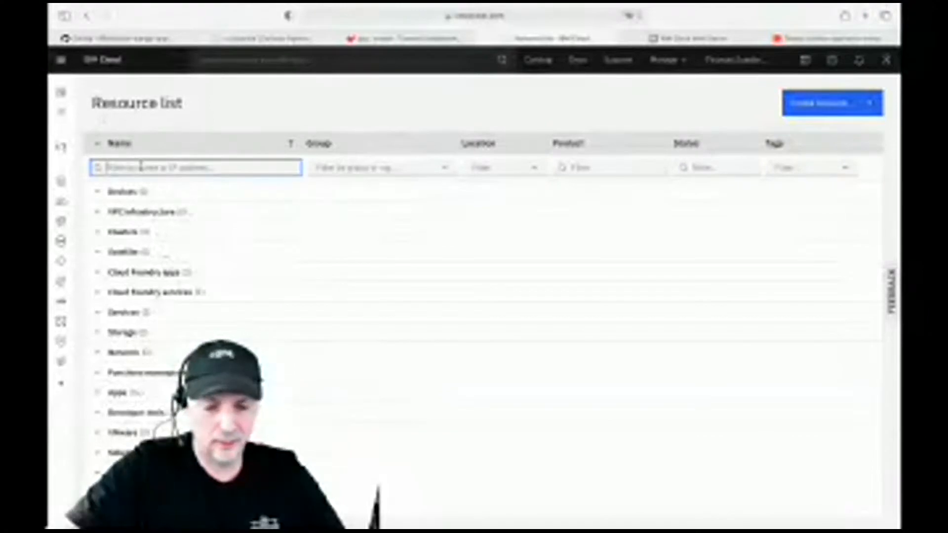
text(a)
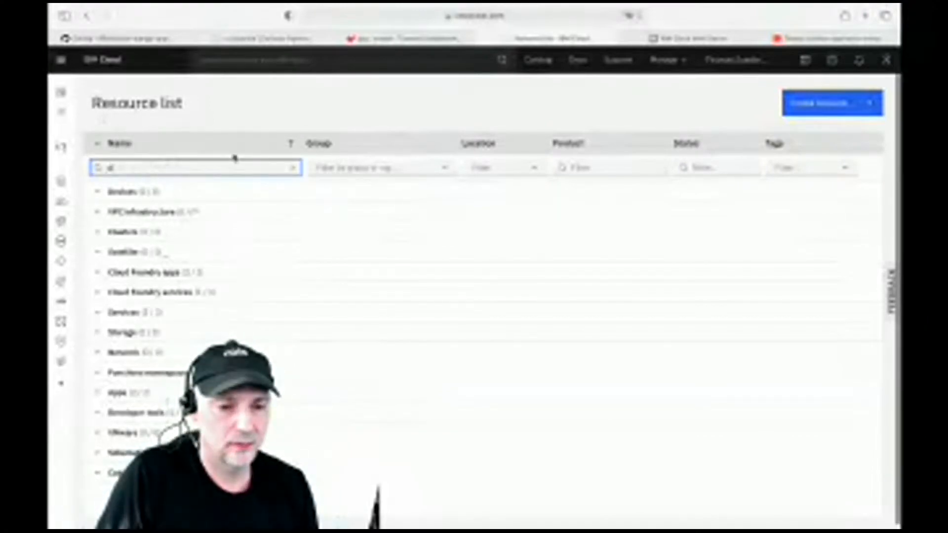
click(98, 393)
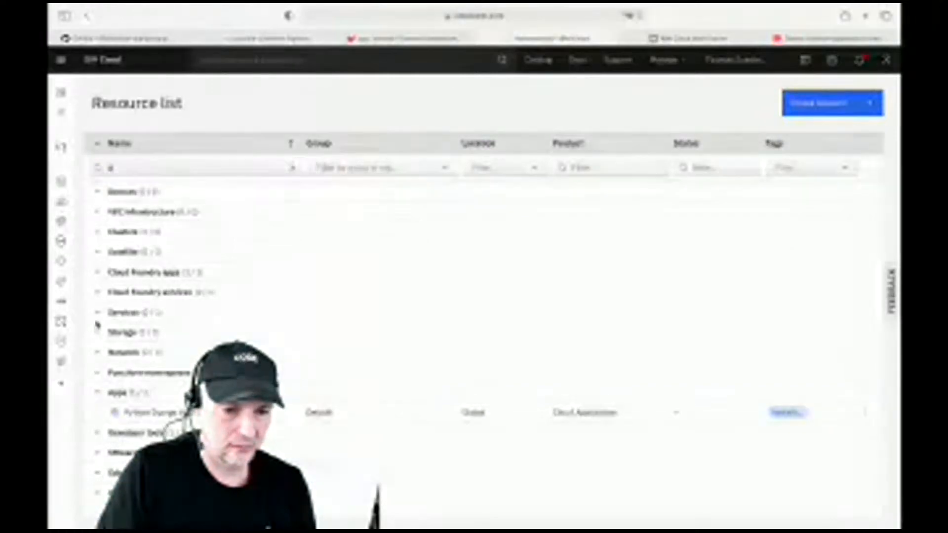
click(98, 269)
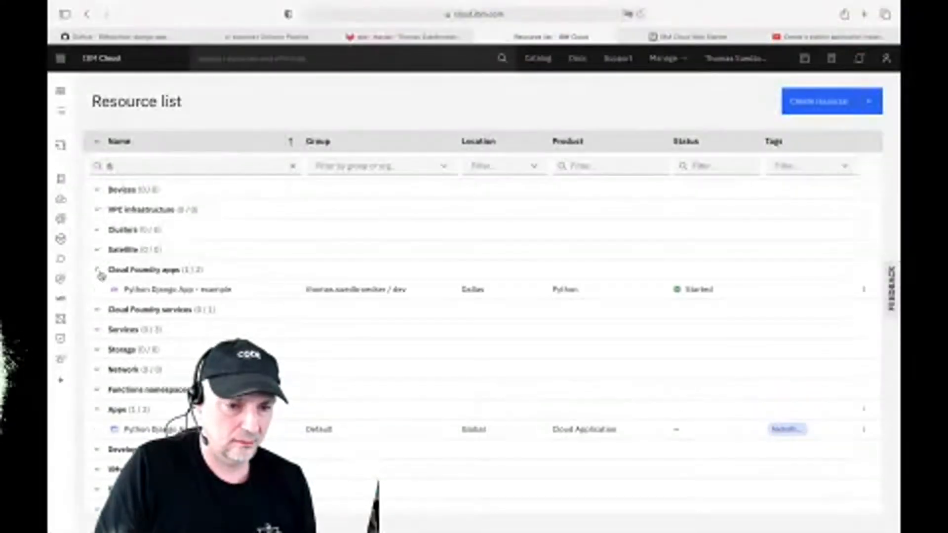
scroll(162, 295, down, 1)
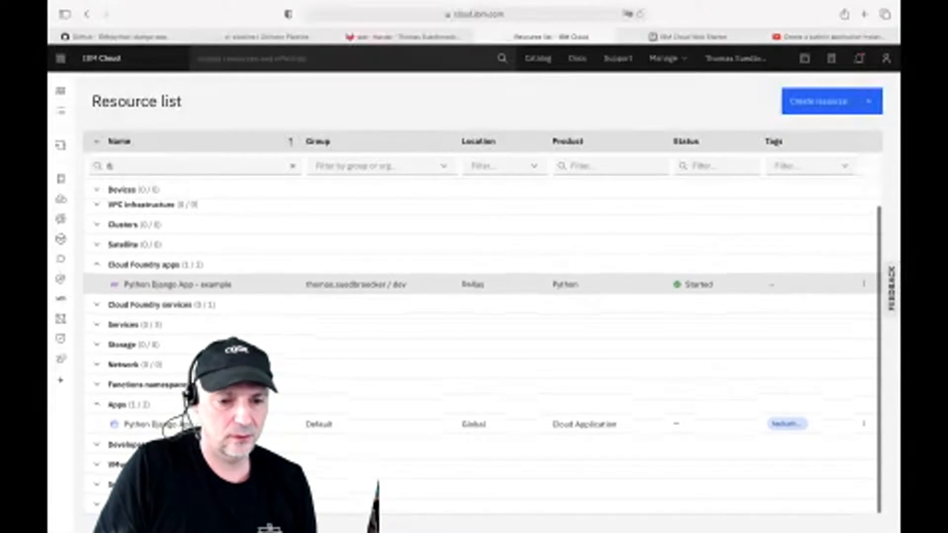
click(98, 447)
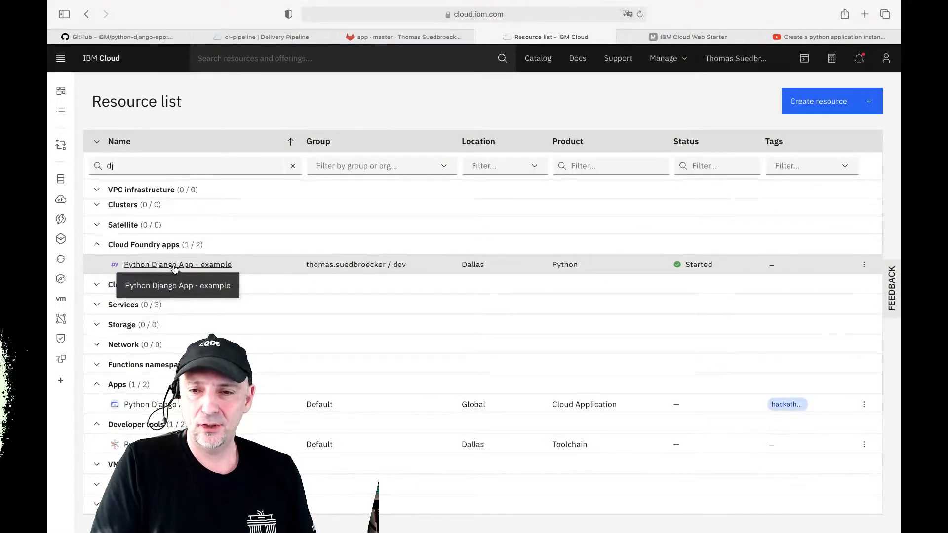
- Switch back to the app folder in the toolchain's Git repository
click(419, 37)
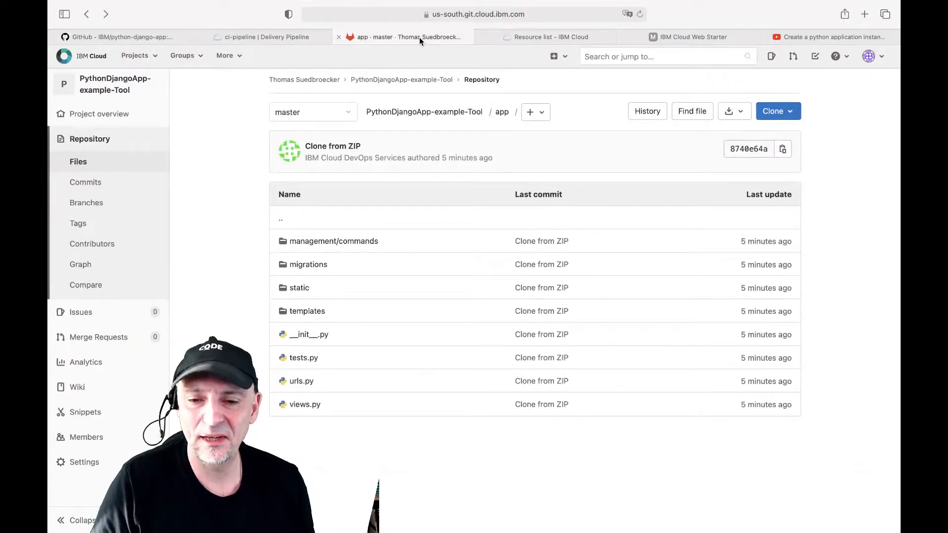